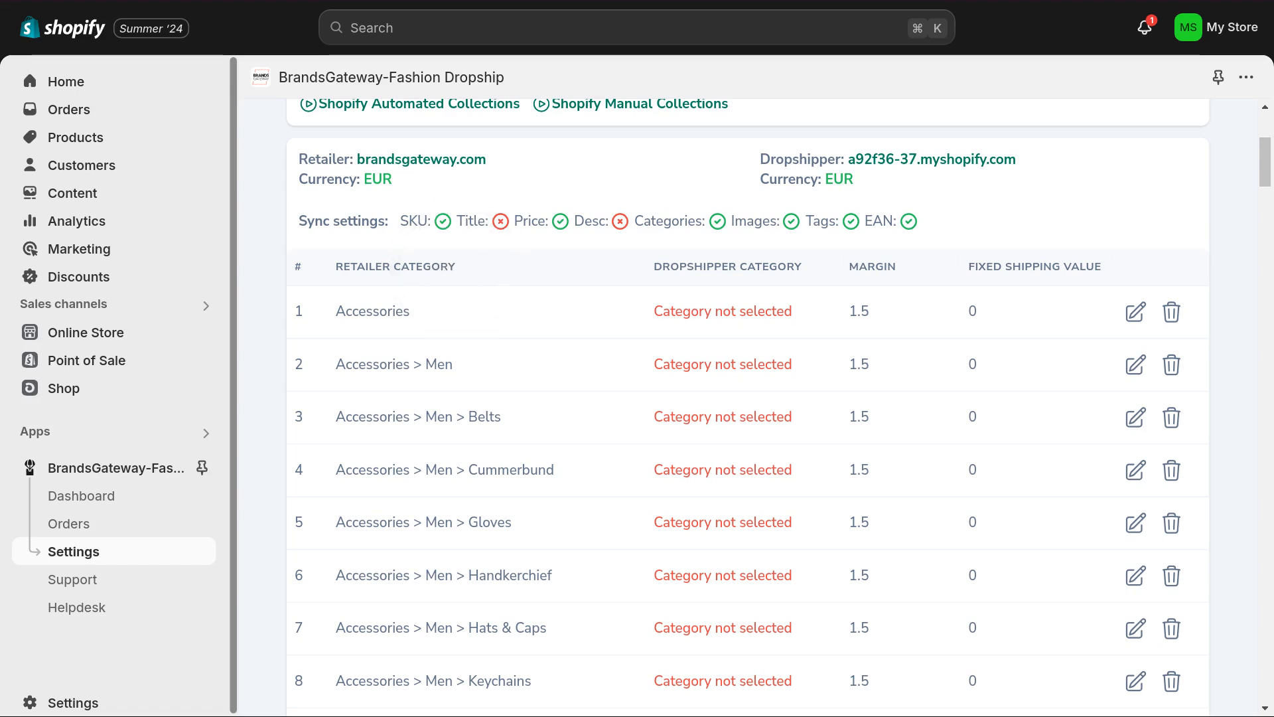
# Map the Accessories retailer category to the Home page dropshipper category, reviewing its margin and fixed shipping value.
pyautogui.click(689, 311)
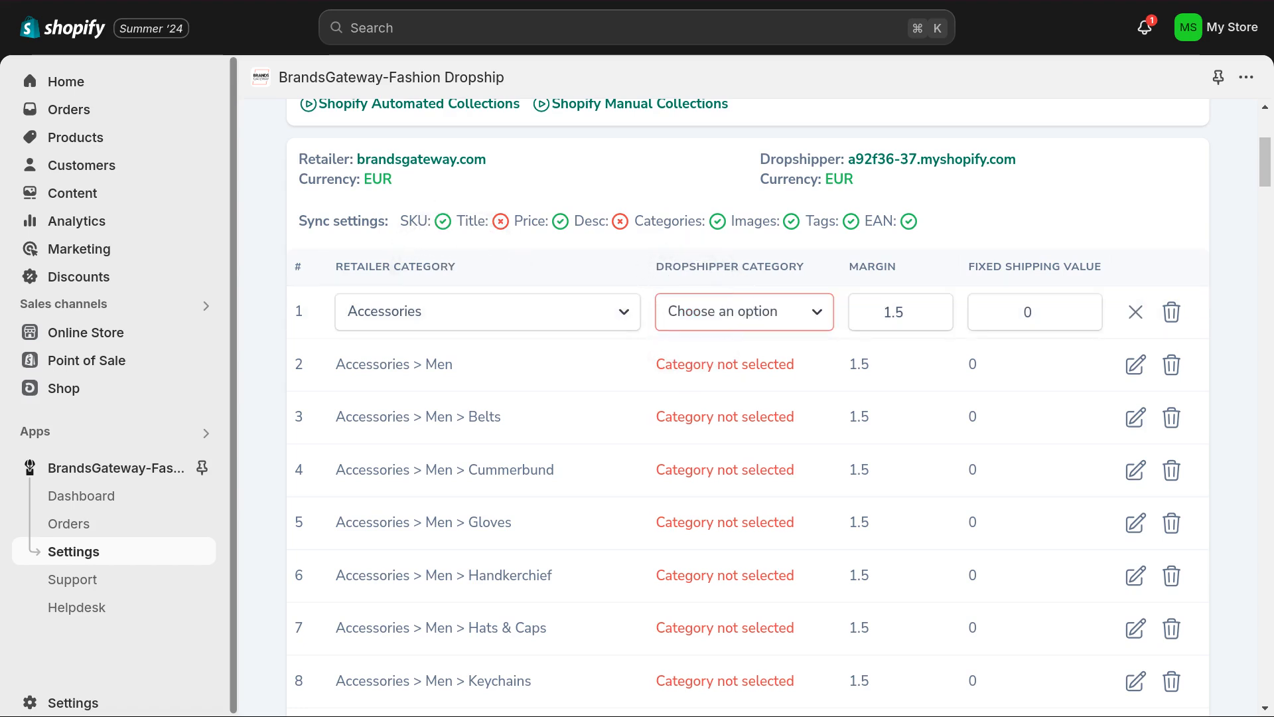
pyautogui.click(700, 312)
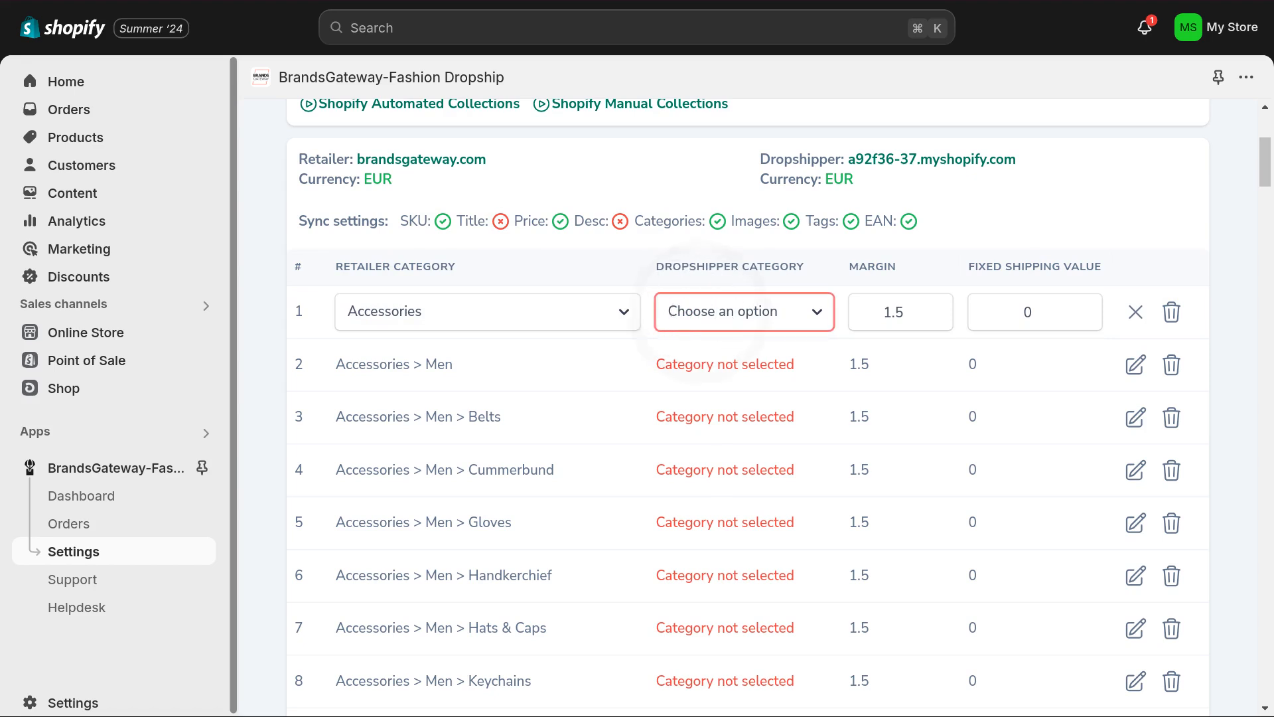
pyautogui.click(704, 312)
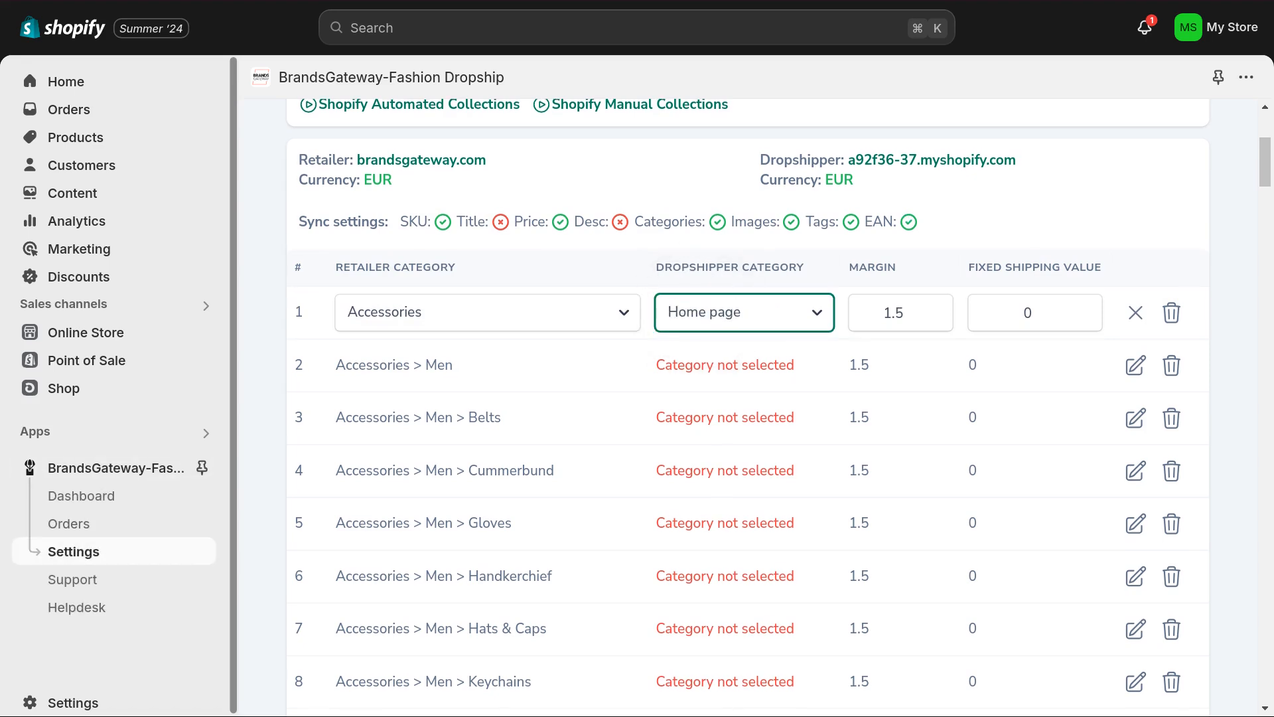
pyautogui.click(899, 313)
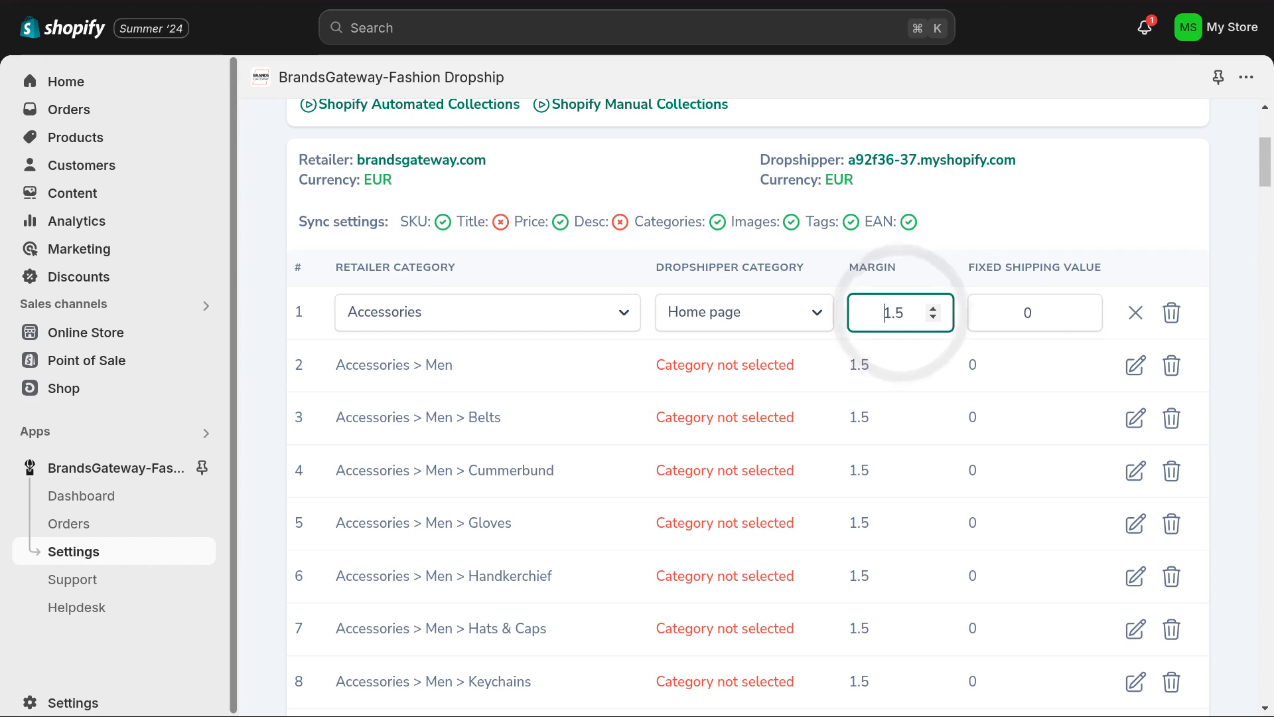
pyautogui.click(1068, 312)
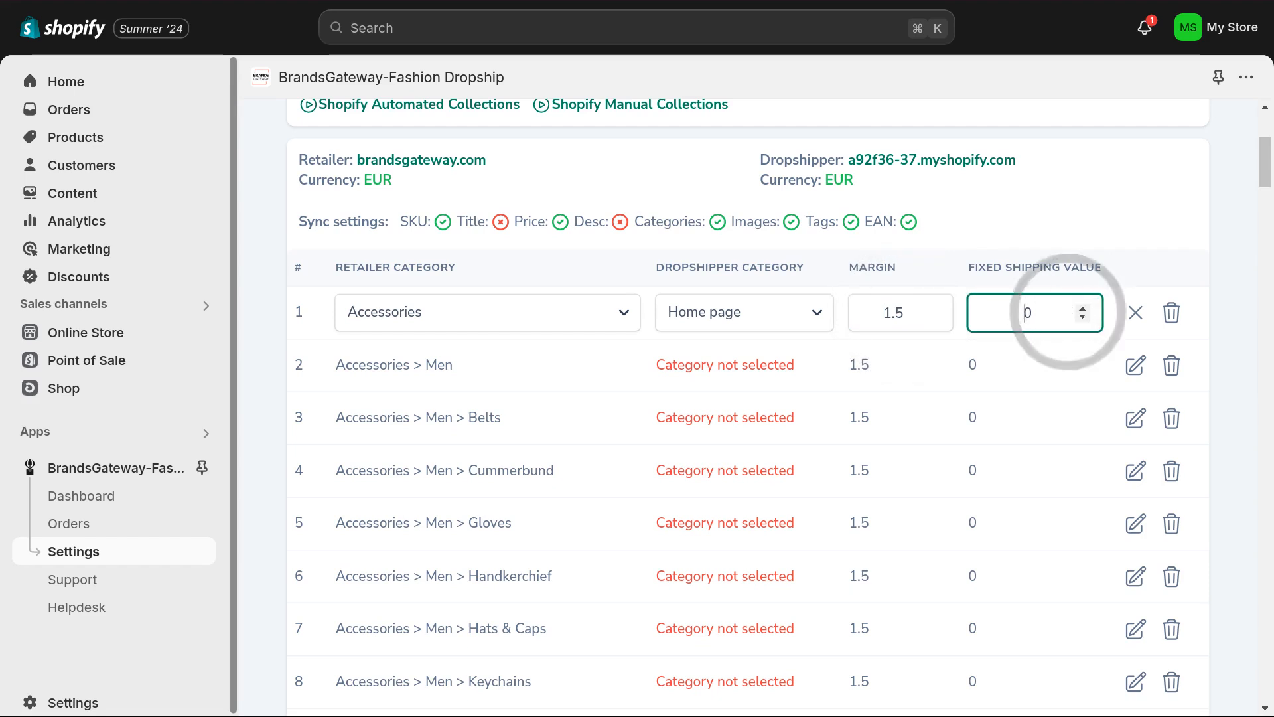
# Delete the Bags > Men > Leather Accessories and Bags > Men > Luggage and Travel mappings.
pyautogui.scroll(-2, 780, 407)
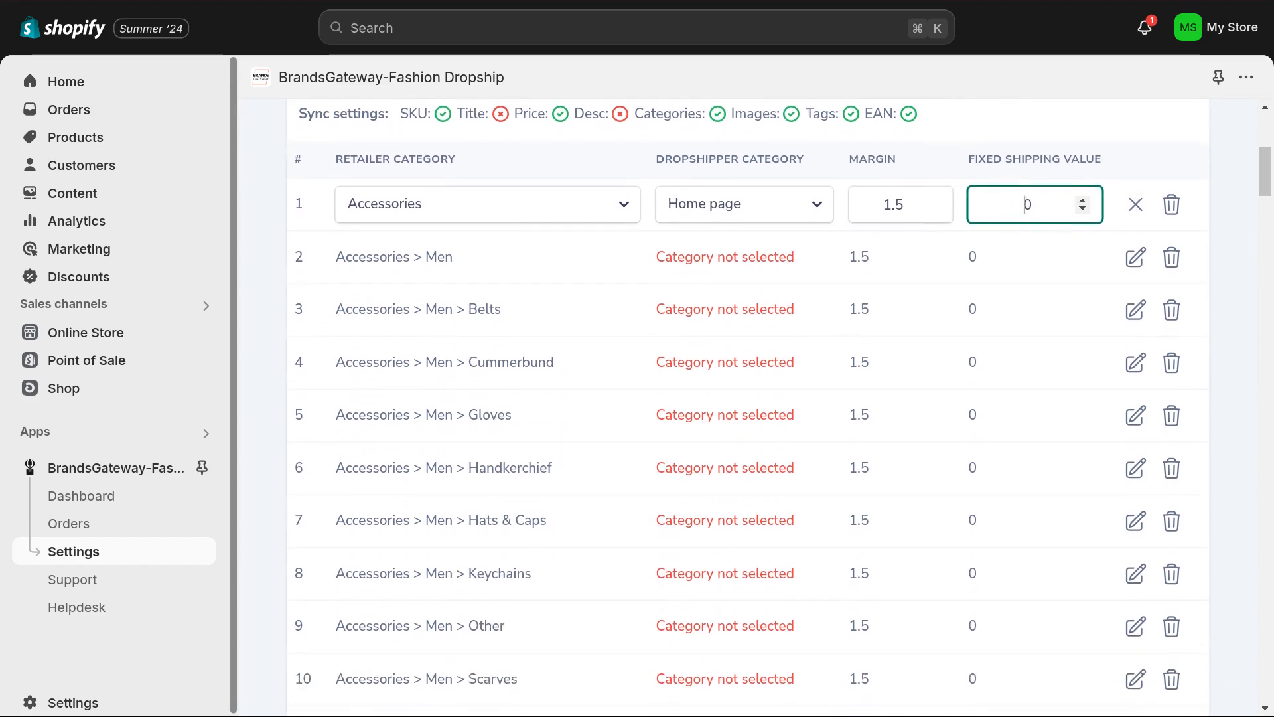
pyautogui.scroll(-12, 780, 407)
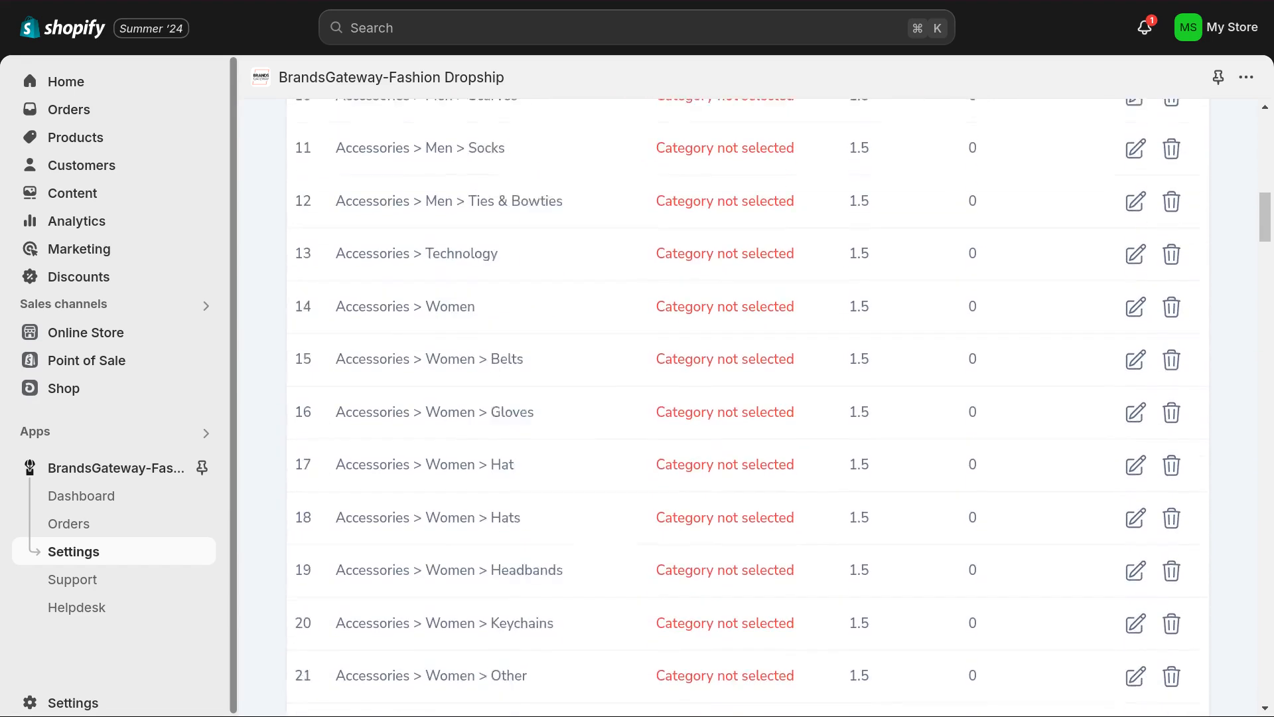
pyautogui.scroll(-6, 780, 407)
pyautogui.click(1171, 384)
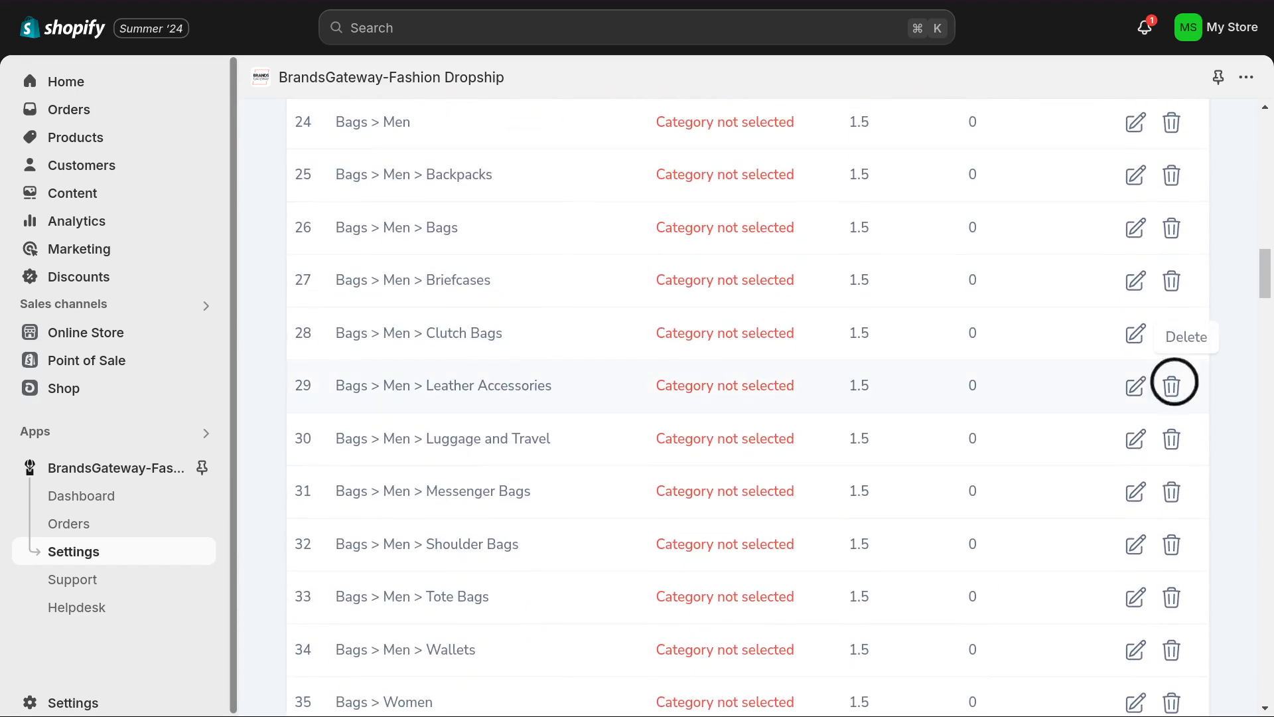
pyautogui.click(1172, 384)
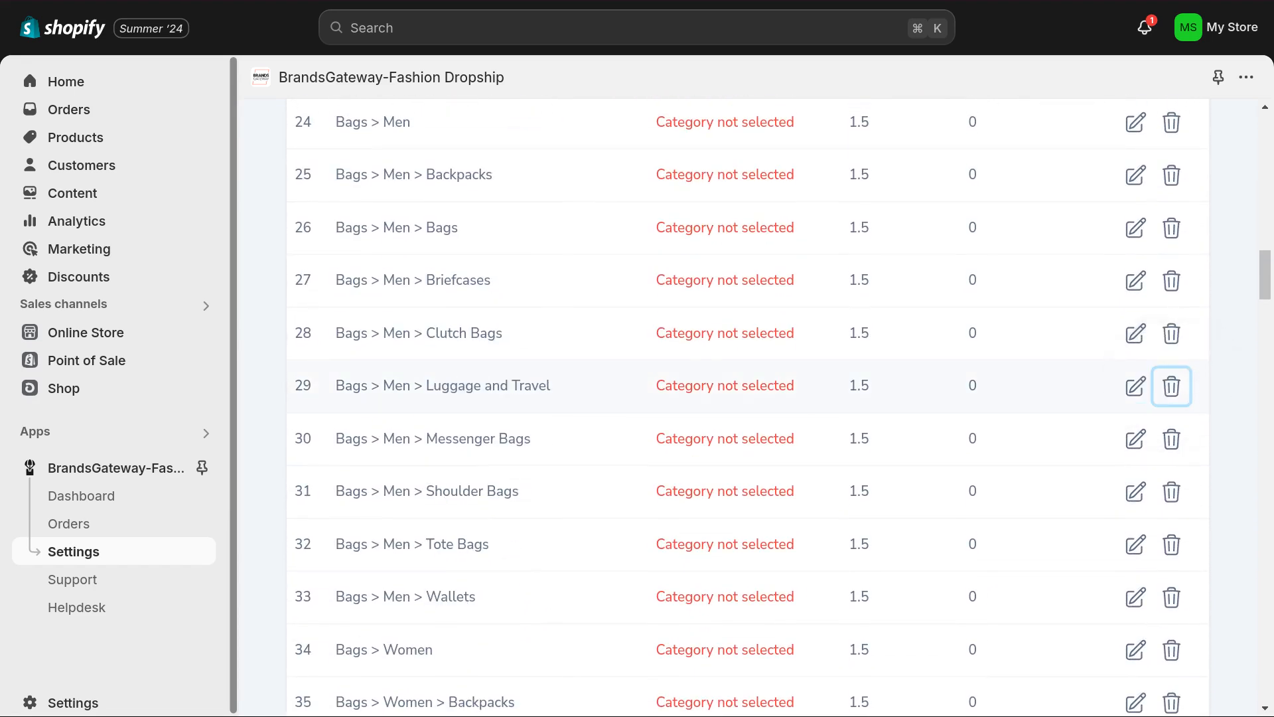
pyautogui.click(1171, 386)
# Reset the category mapping to clear all retailer category rows.
pyautogui.scroll(-3, 1172, 386)
pyautogui.scroll(-20, 779, 407)
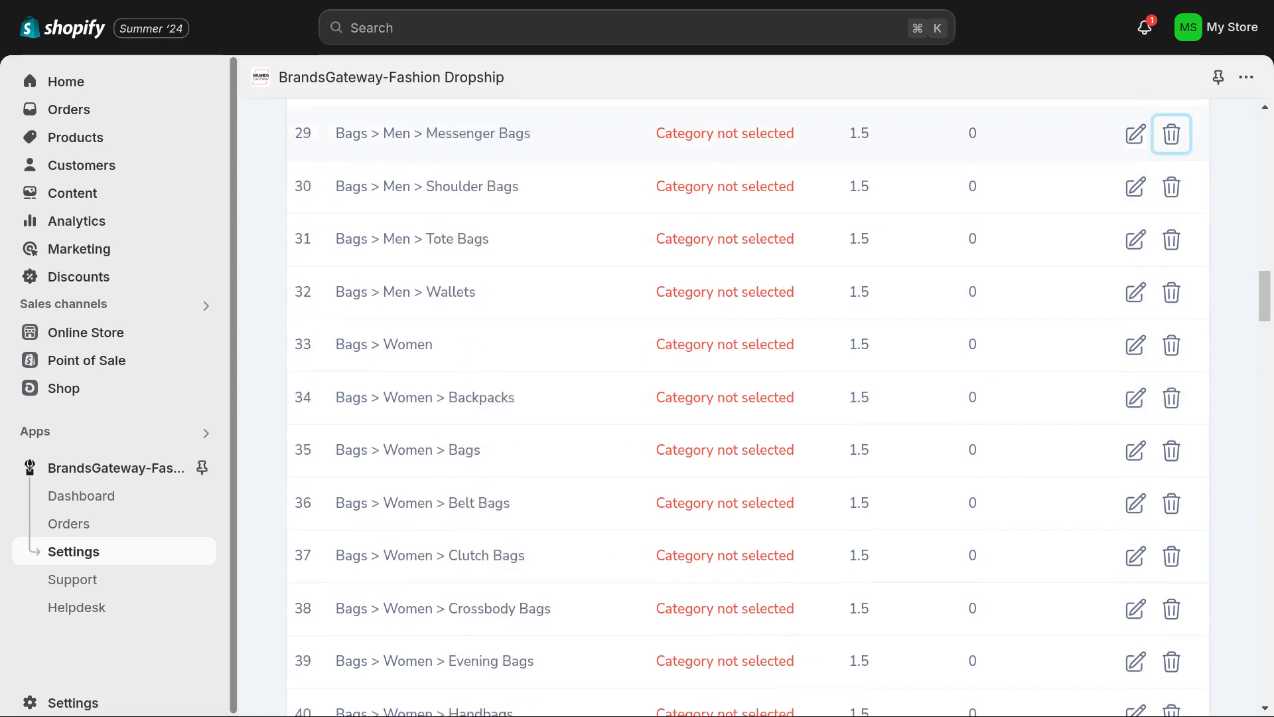
pyautogui.scroll(-15, 779, 407)
pyautogui.click(1240, 670)
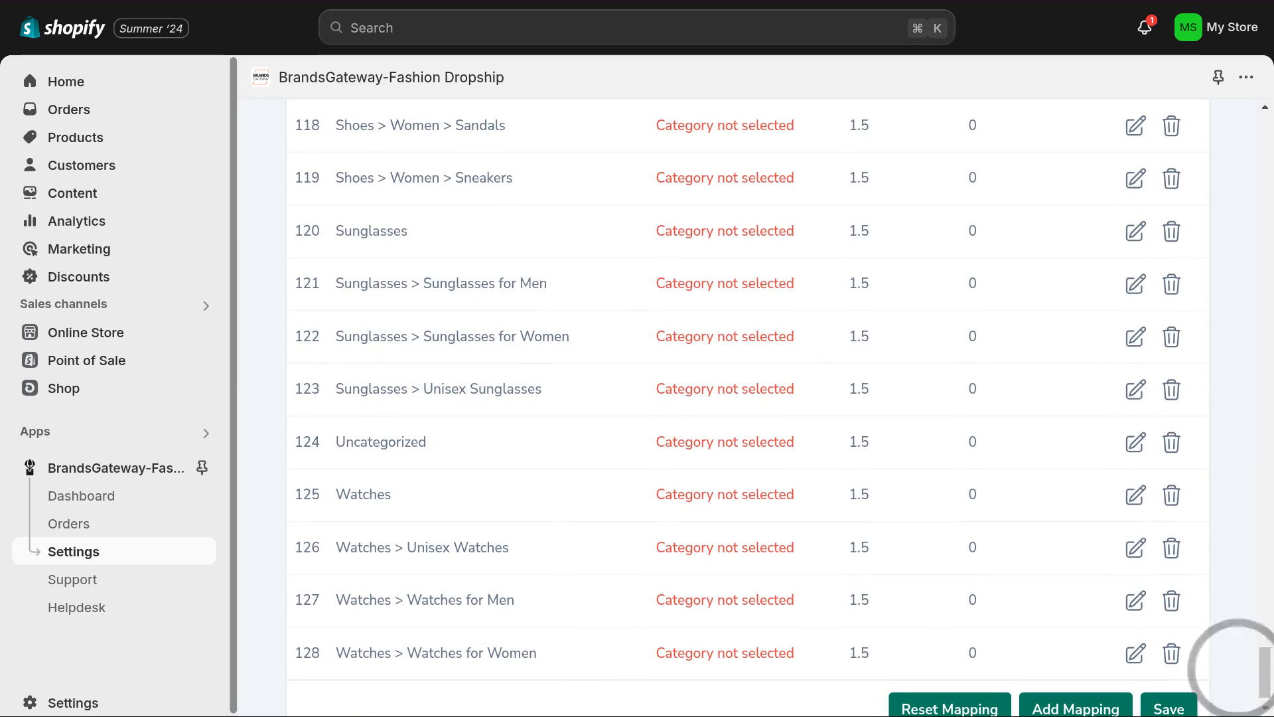
pyautogui.click(962, 700)
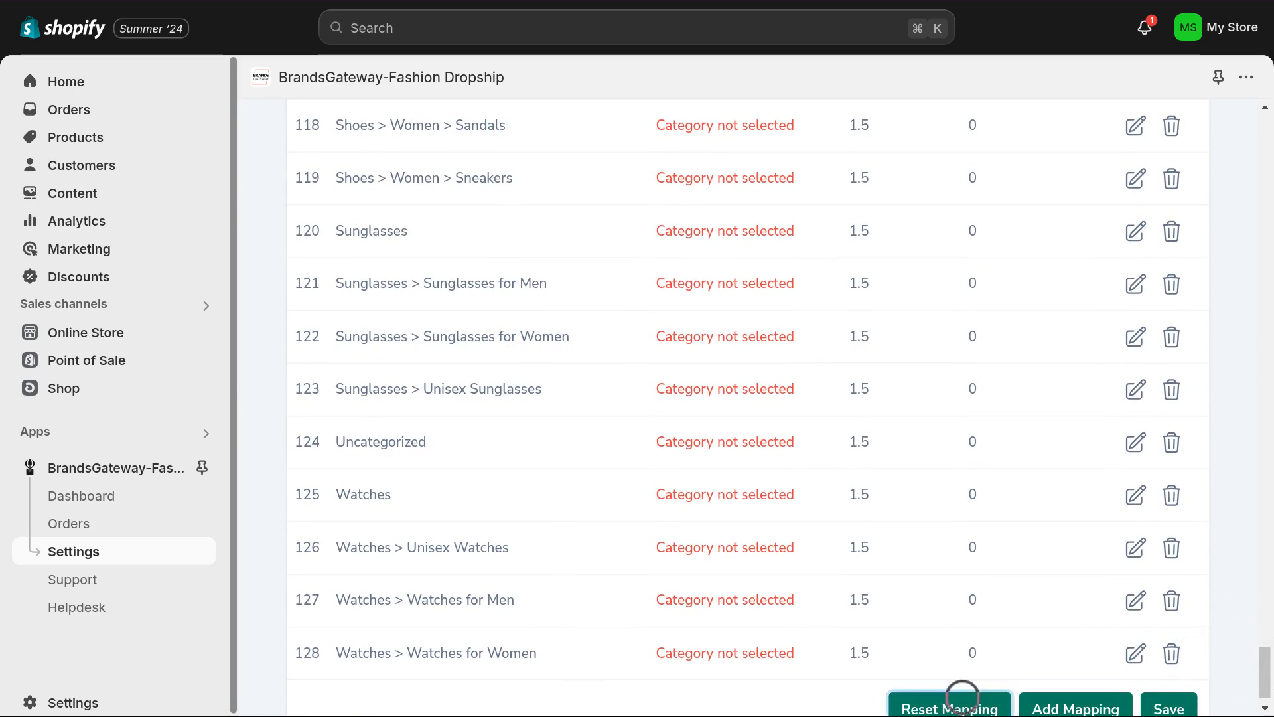
# Add a mapping from the Bags > Women retailer category to the Handbags dropshipper category.
pyautogui.click(1089, 622)
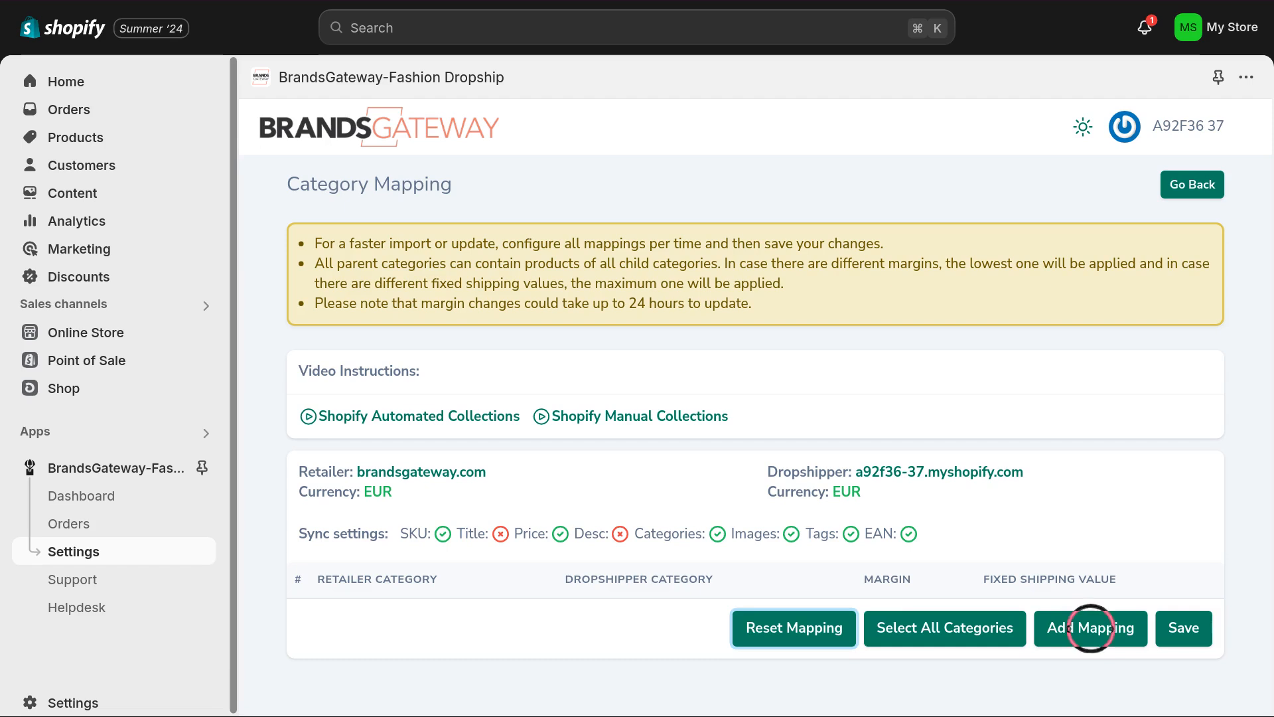
pyautogui.click(1086, 628)
pyautogui.scroll(-1, 1088, 624)
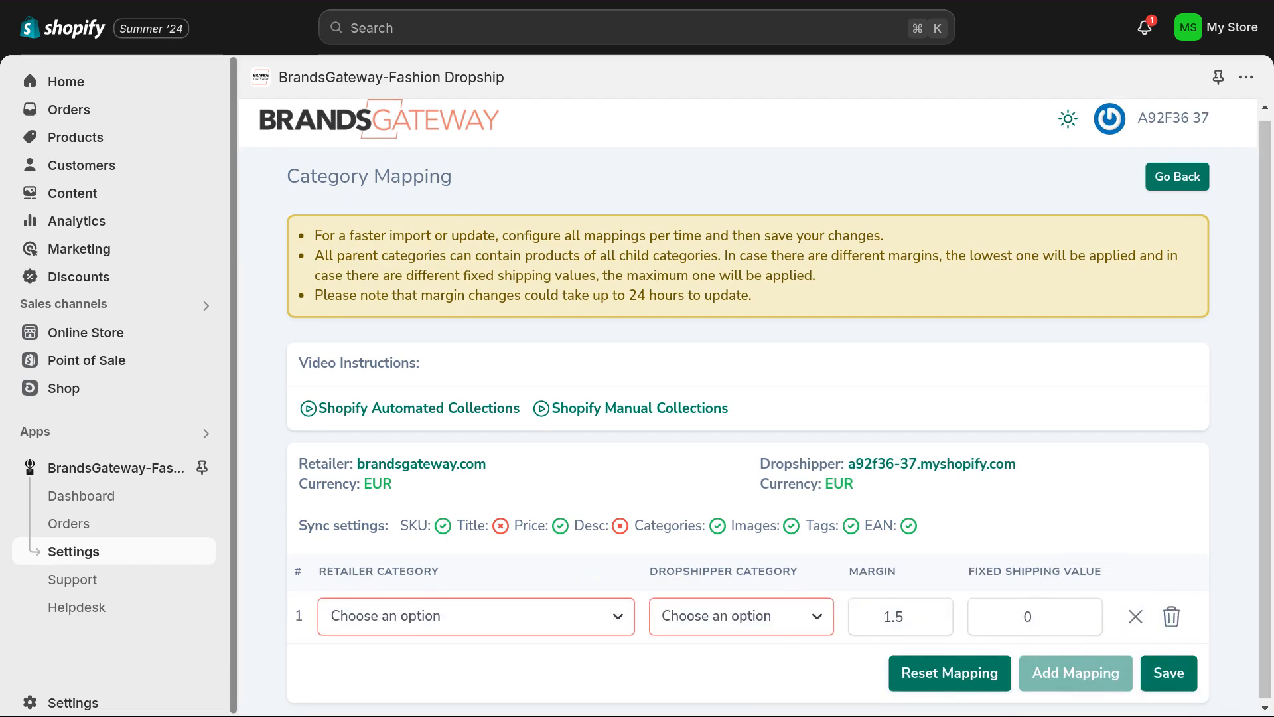
pyautogui.click(555, 617)
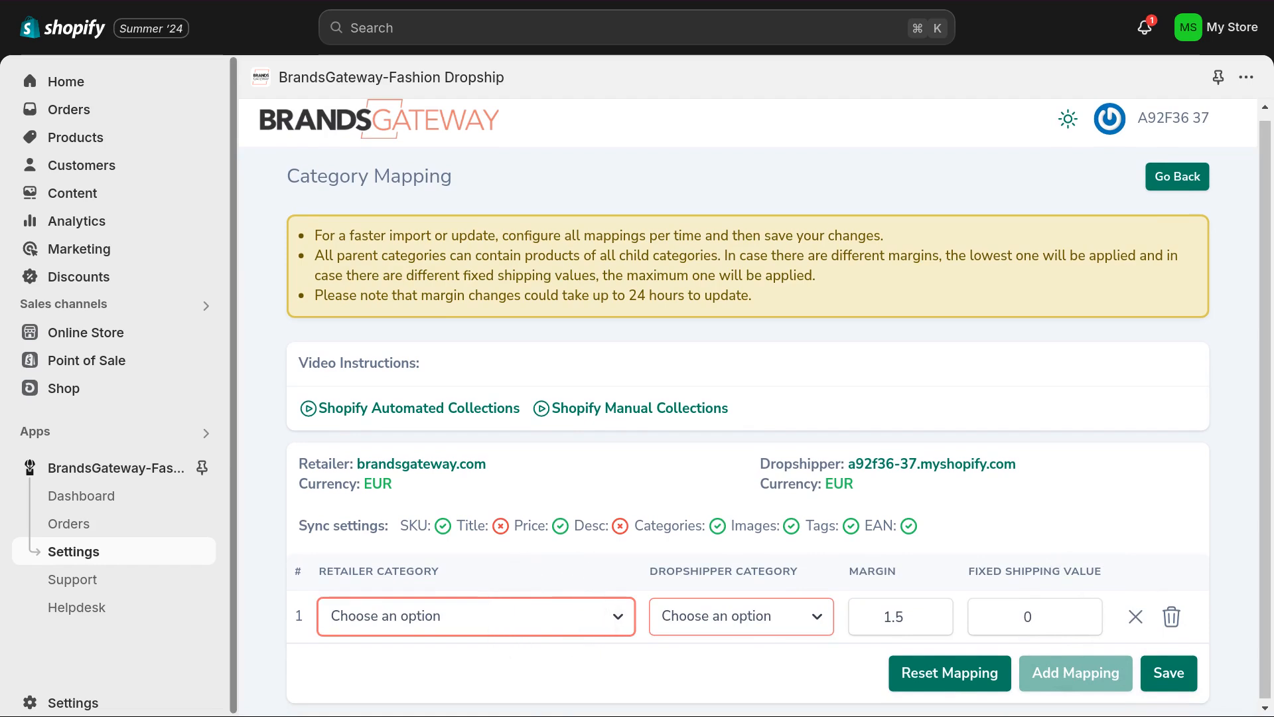
pyautogui.press('Return')
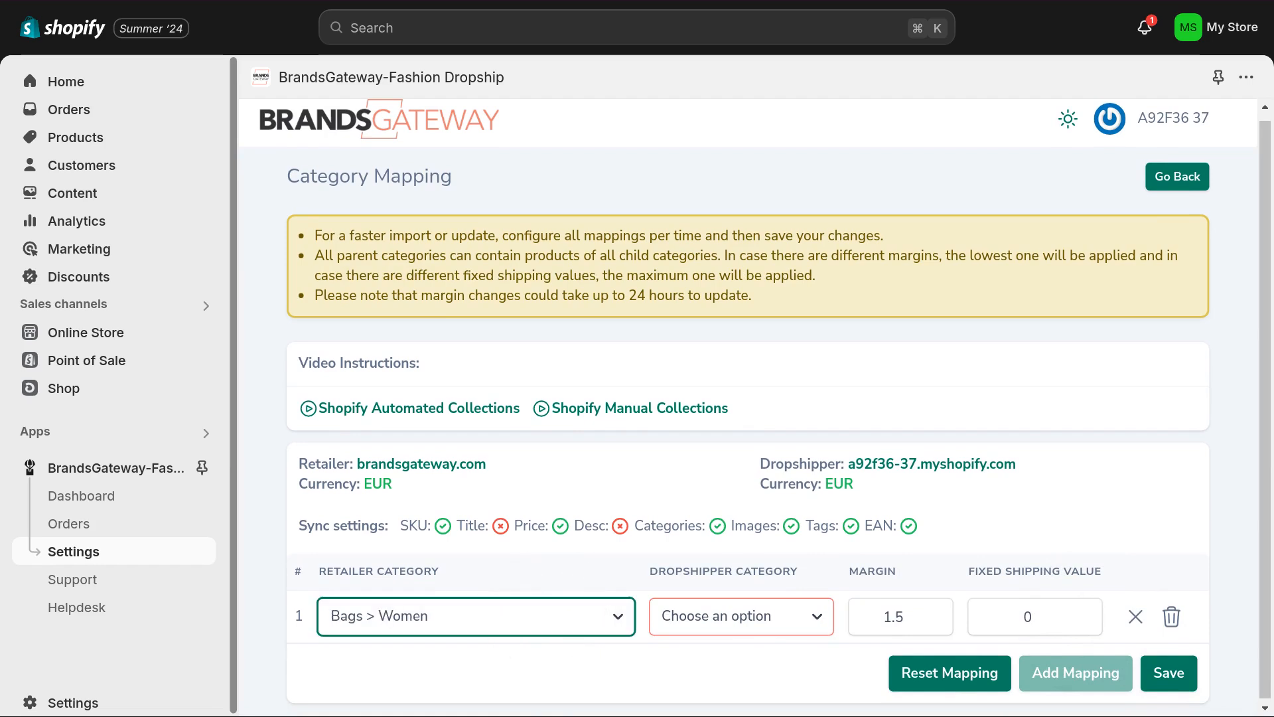
pyautogui.click(741, 614)
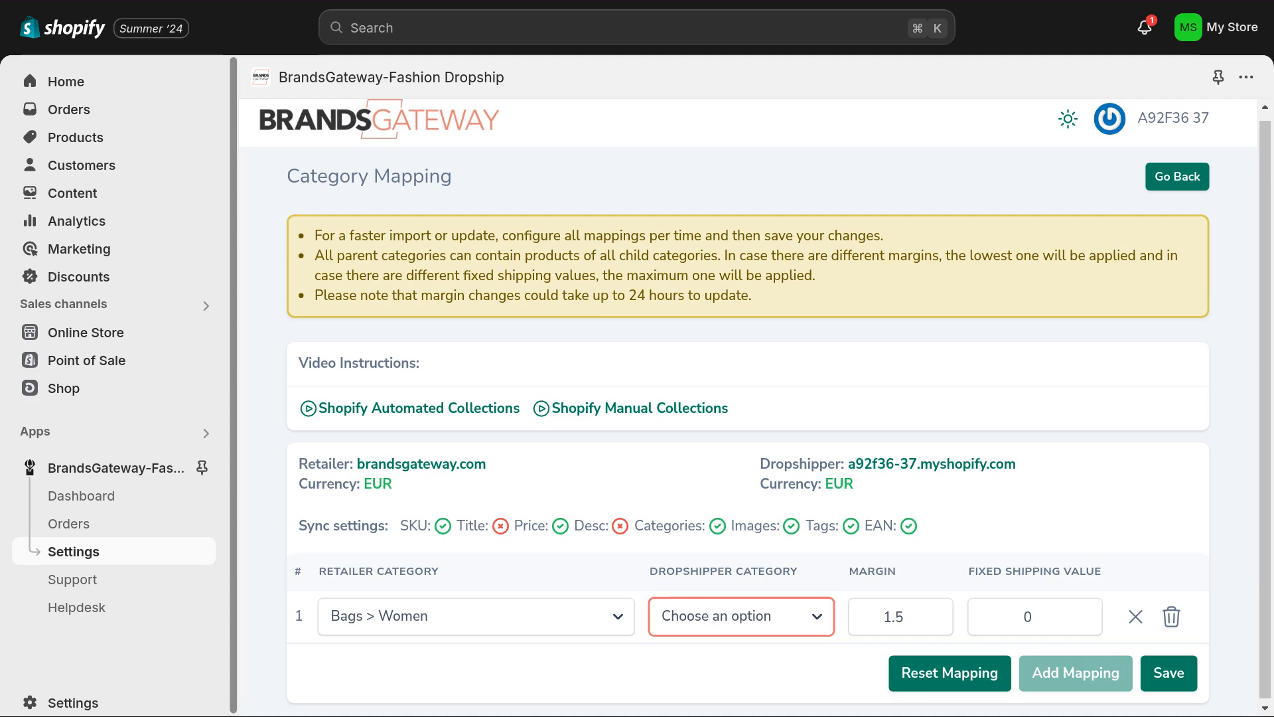
pyautogui.click(741, 616)
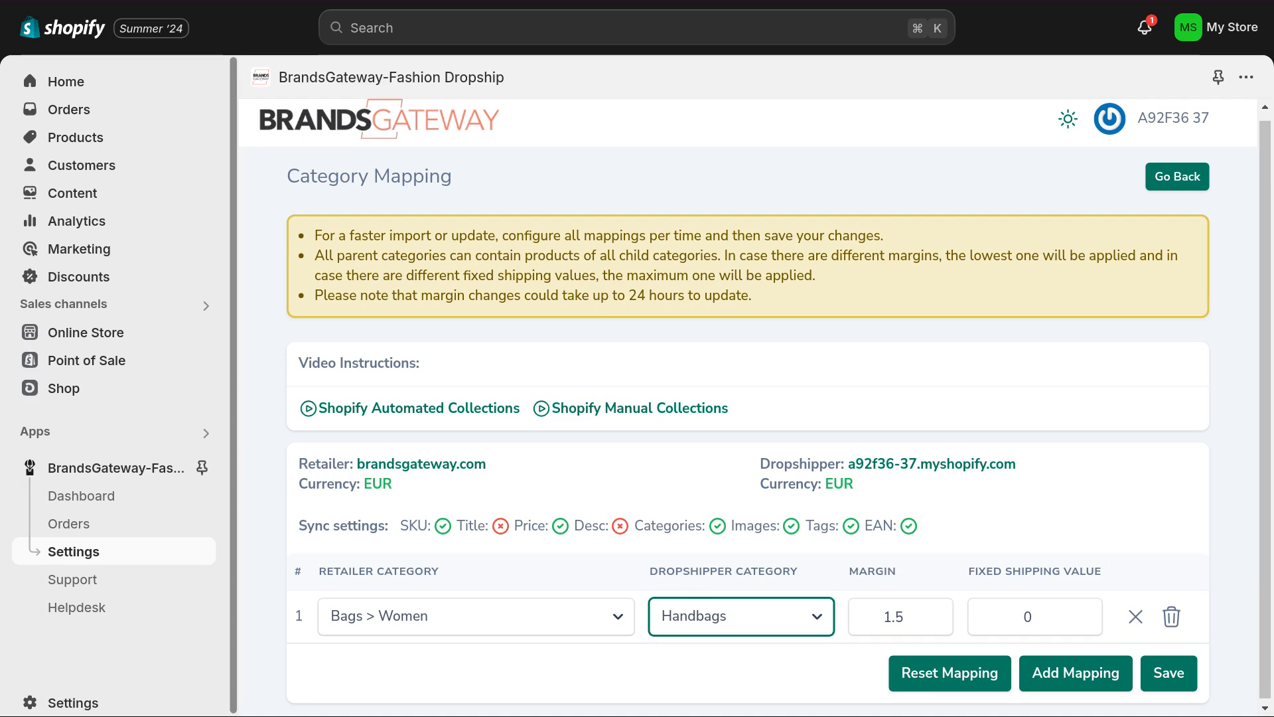
# Set the Bags > Women mapping's margin to 2.1 and its fixed shipping value to 30.
pyautogui.click(901, 616)
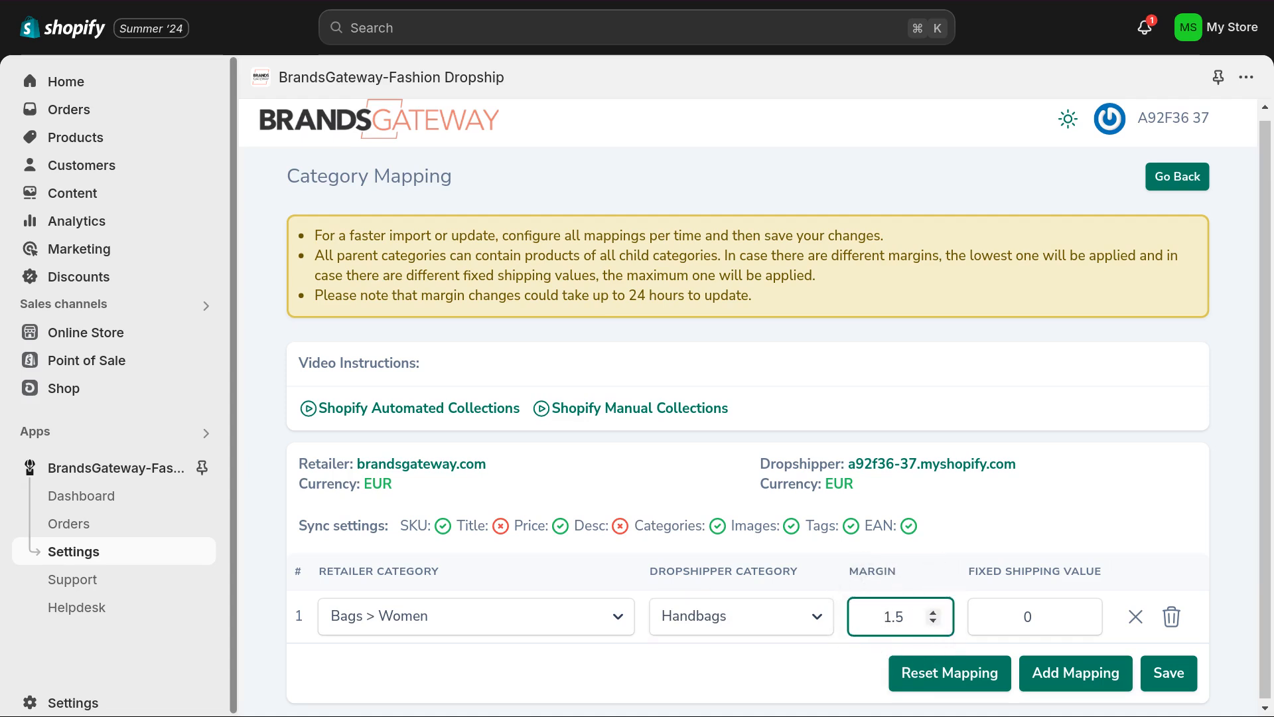
pyautogui.press('Up')
pyautogui.press('Up')
pyautogui.press('Up')
pyautogui.press('Up')
pyautogui.press('Up')
pyautogui.press('Up')
pyautogui.press('Tab')
pyautogui.write('30')
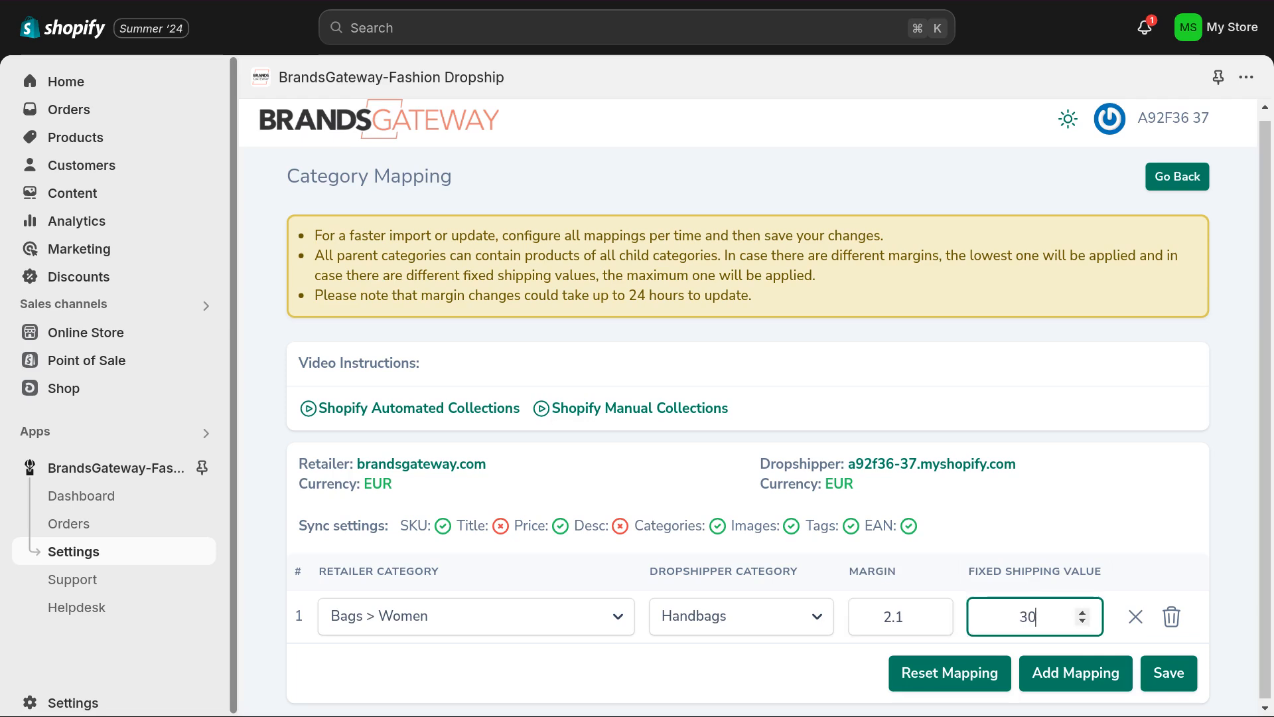
pyautogui.click(1119, 492)
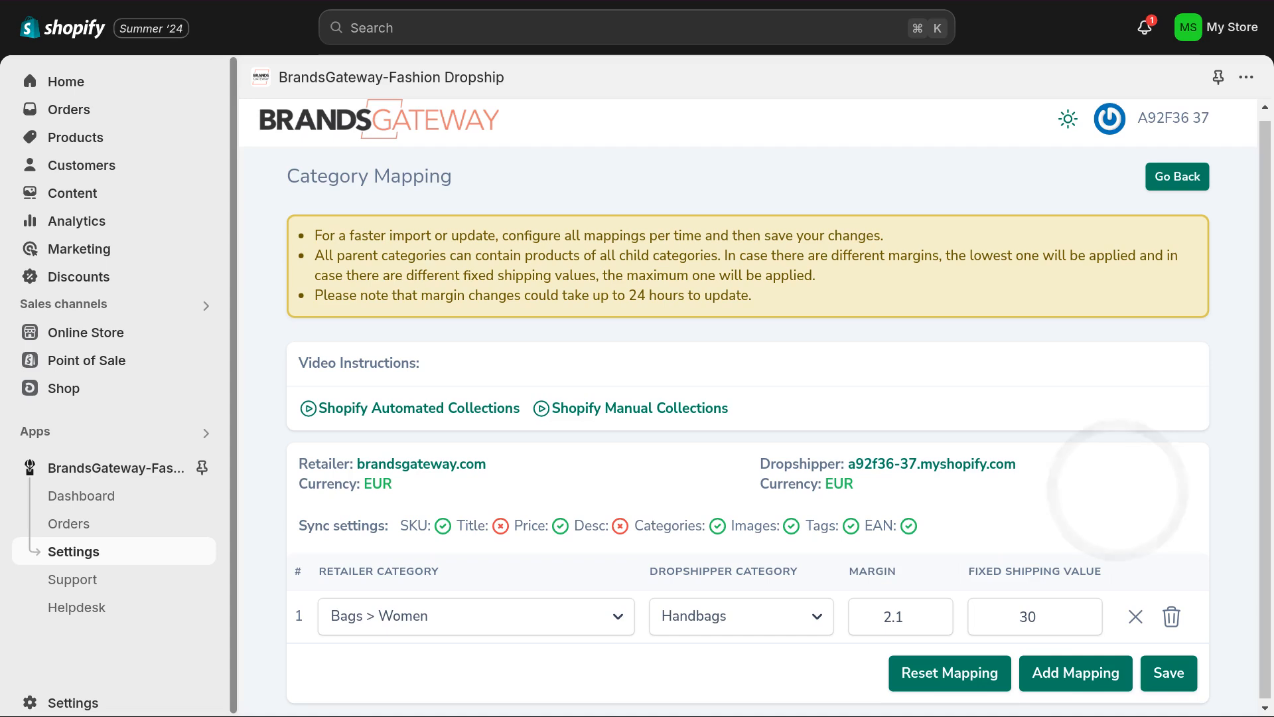
# Add a mapping from Shoes > Men to the Shoes category with a margin of 1.9.
pyautogui.click(1077, 671)
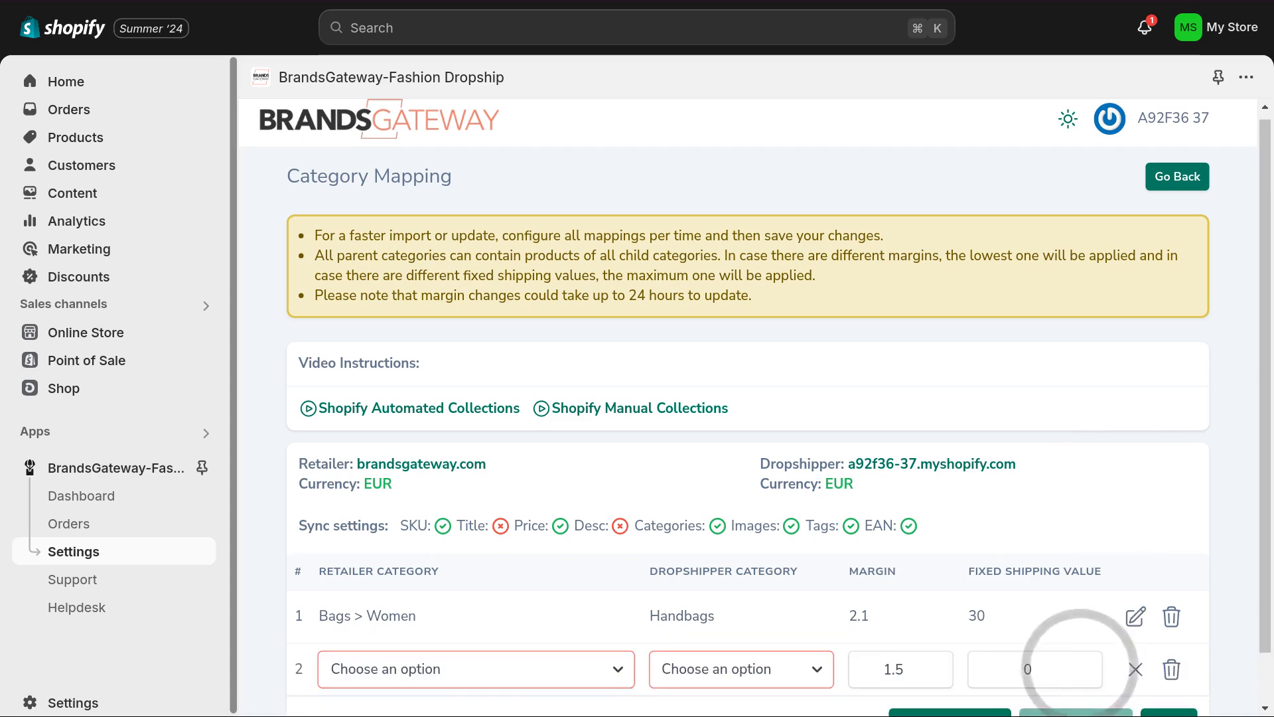
pyautogui.click(475, 669)
pyautogui.click(475, 669)
pyautogui.click(787, 670)
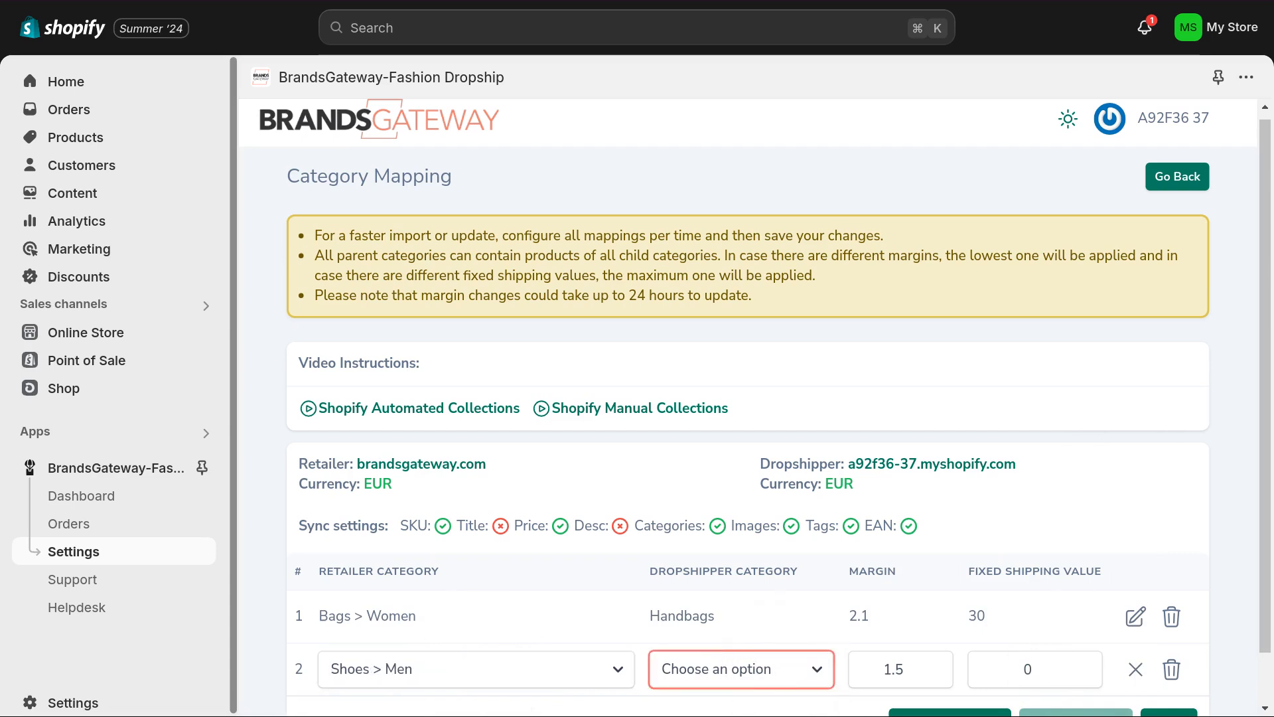
pyautogui.click(787, 669)
pyautogui.click(901, 670)
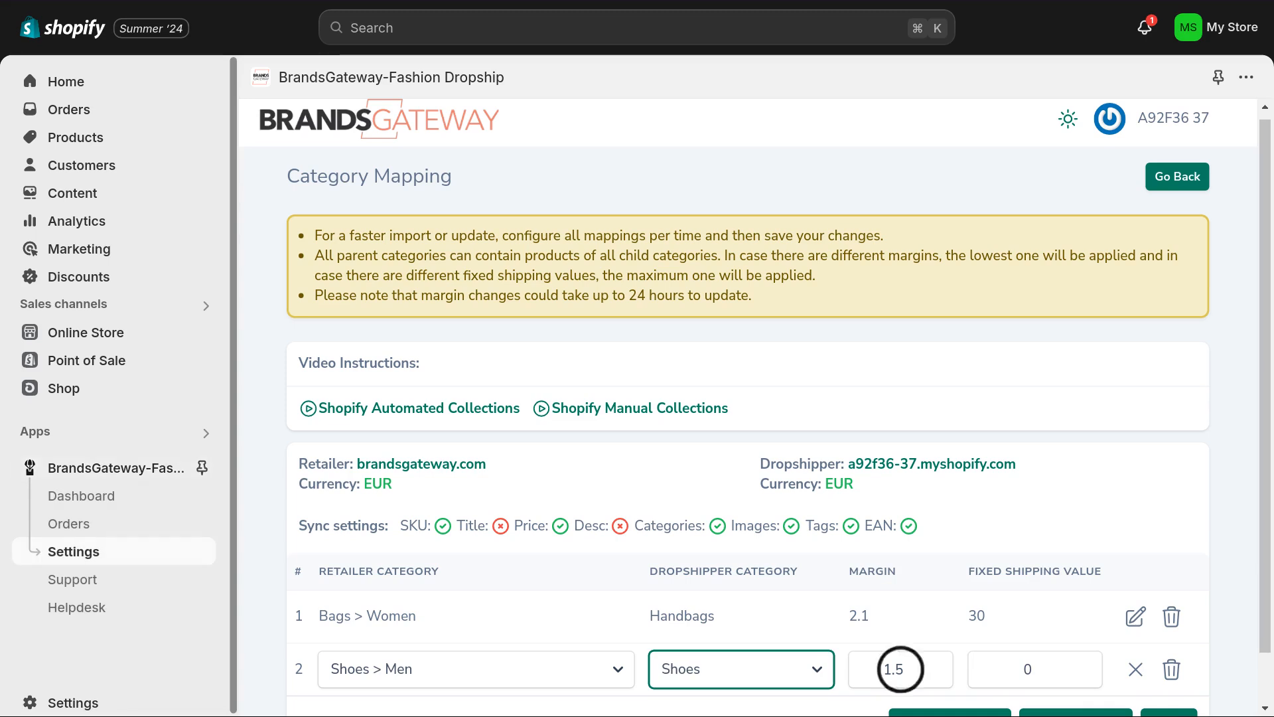
pyautogui.click(901, 669)
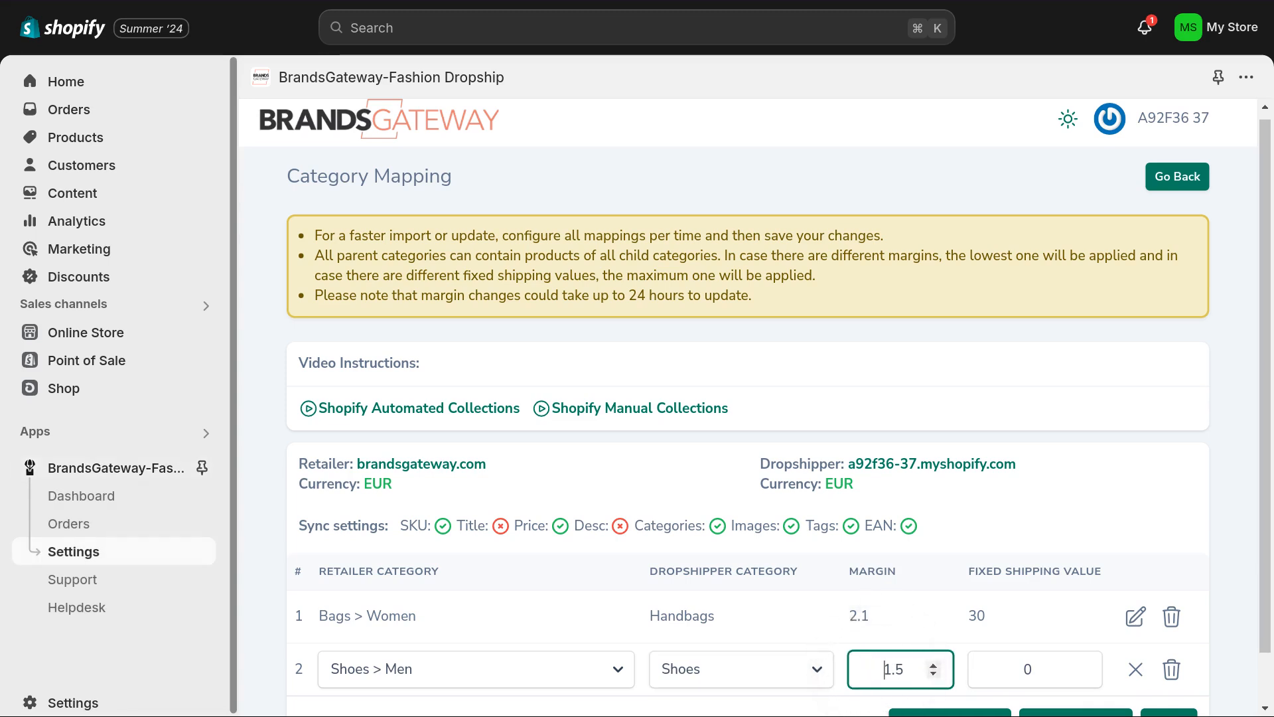
pyautogui.press('BackSpace')
pyautogui.write('9')
# Add a mapping from Accessories > Men to the Home page category and save the category mappings.
pyautogui.scroll(-1, 1058, 671)
pyautogui.click(1075, 671)
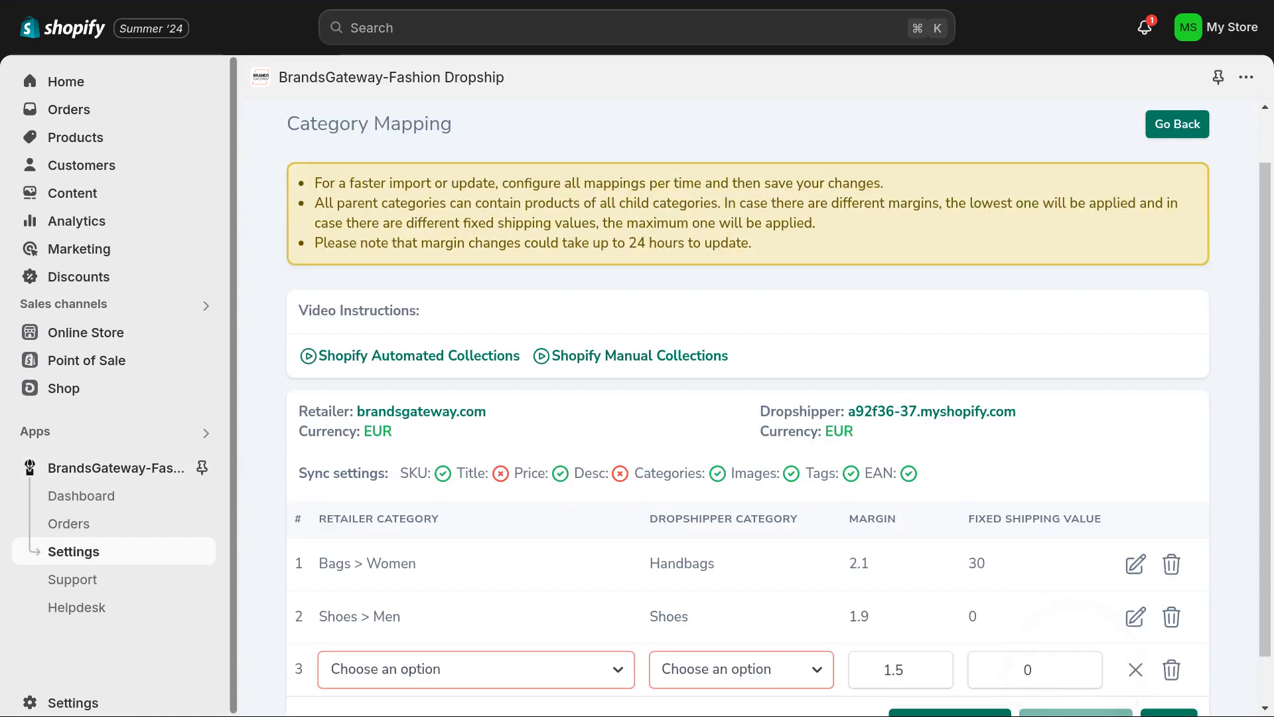
pyautogui.click(509, 669)
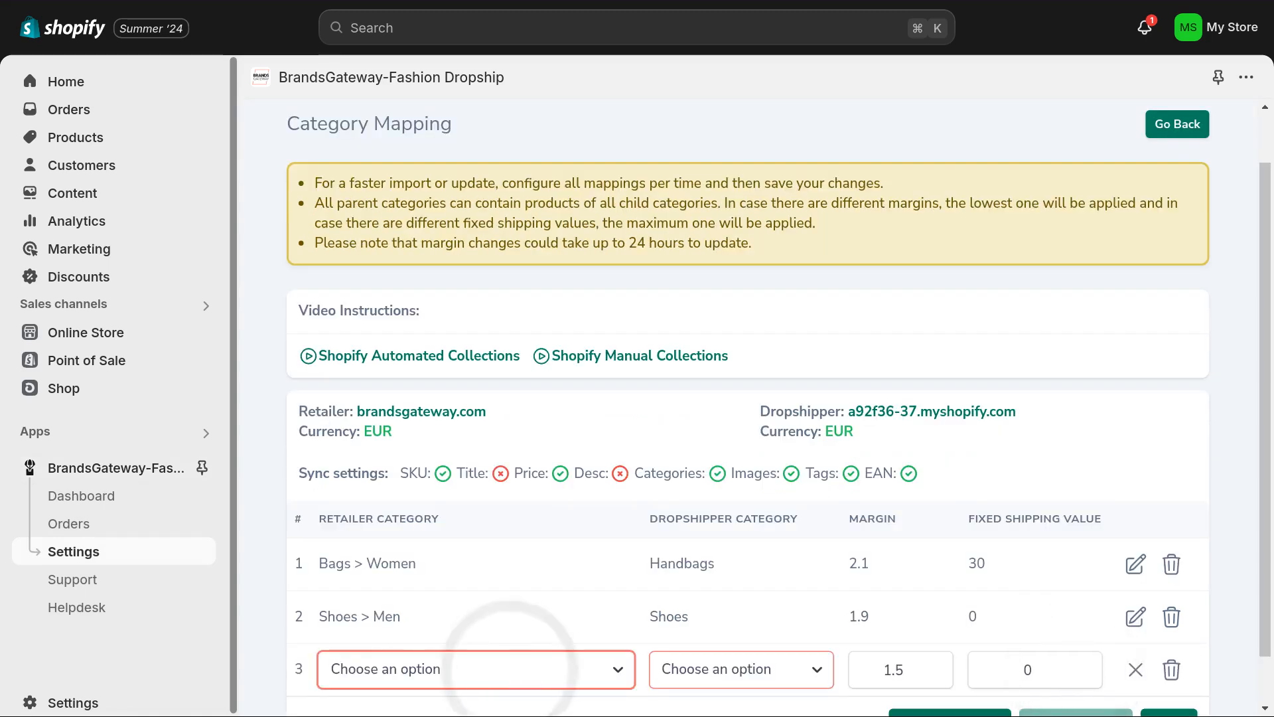
pyautogui.click(476, 669)
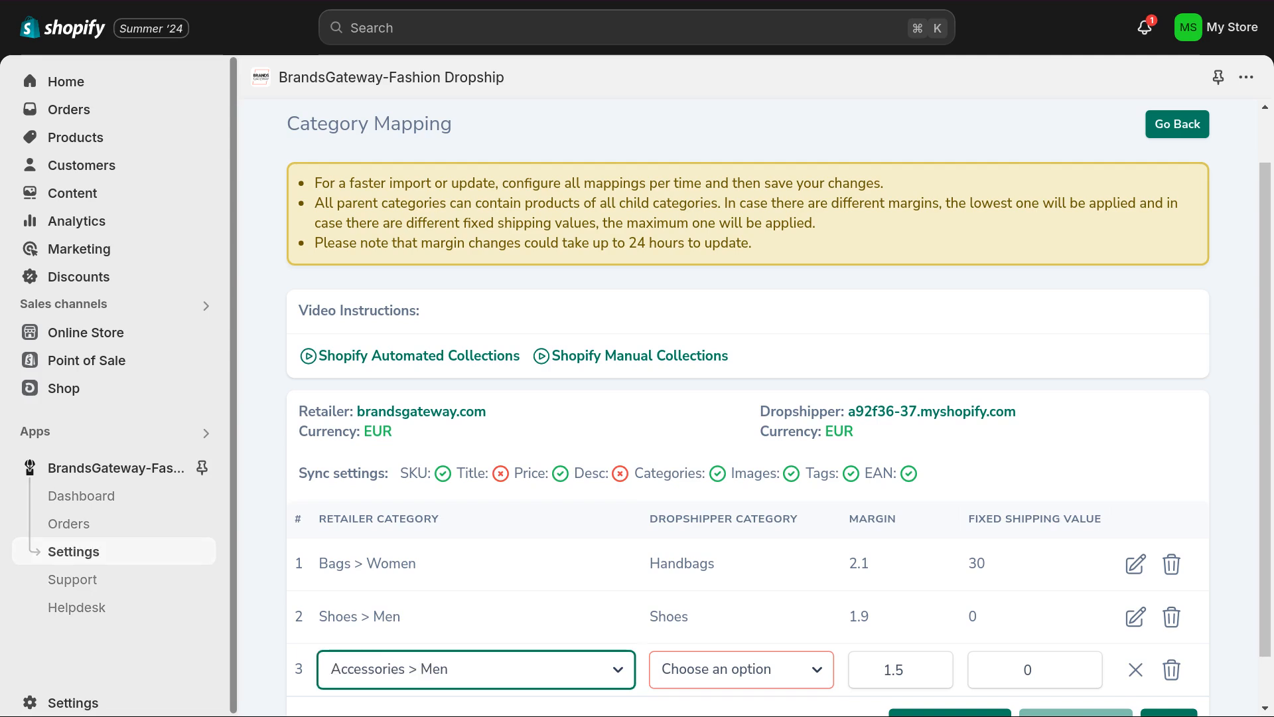
pyautogui.click(688, 669)
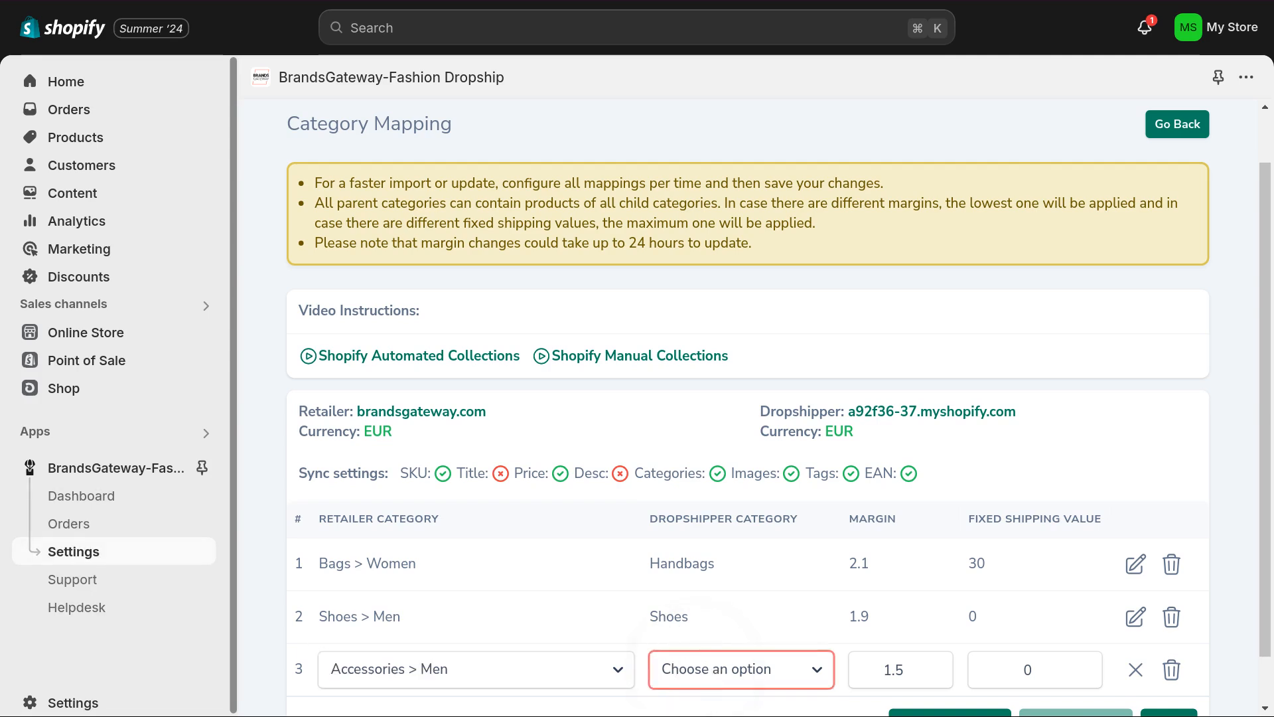
pyautogui.click(698, 669)
pyautogui.scroll(-1, 748, 465)
pyautogui.click(1191, 679)
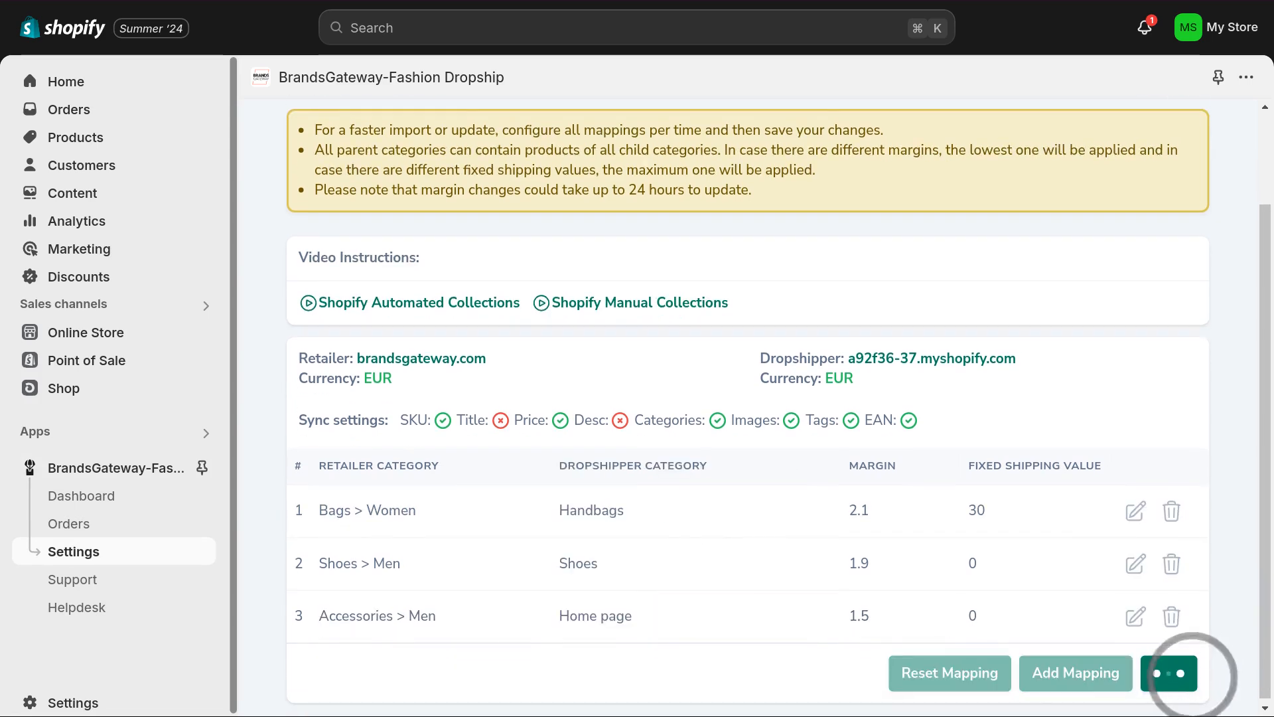
# Open the app's dashboard and refresh the product figures to check the import queue and product total.
pyautogui.click(131, 498)
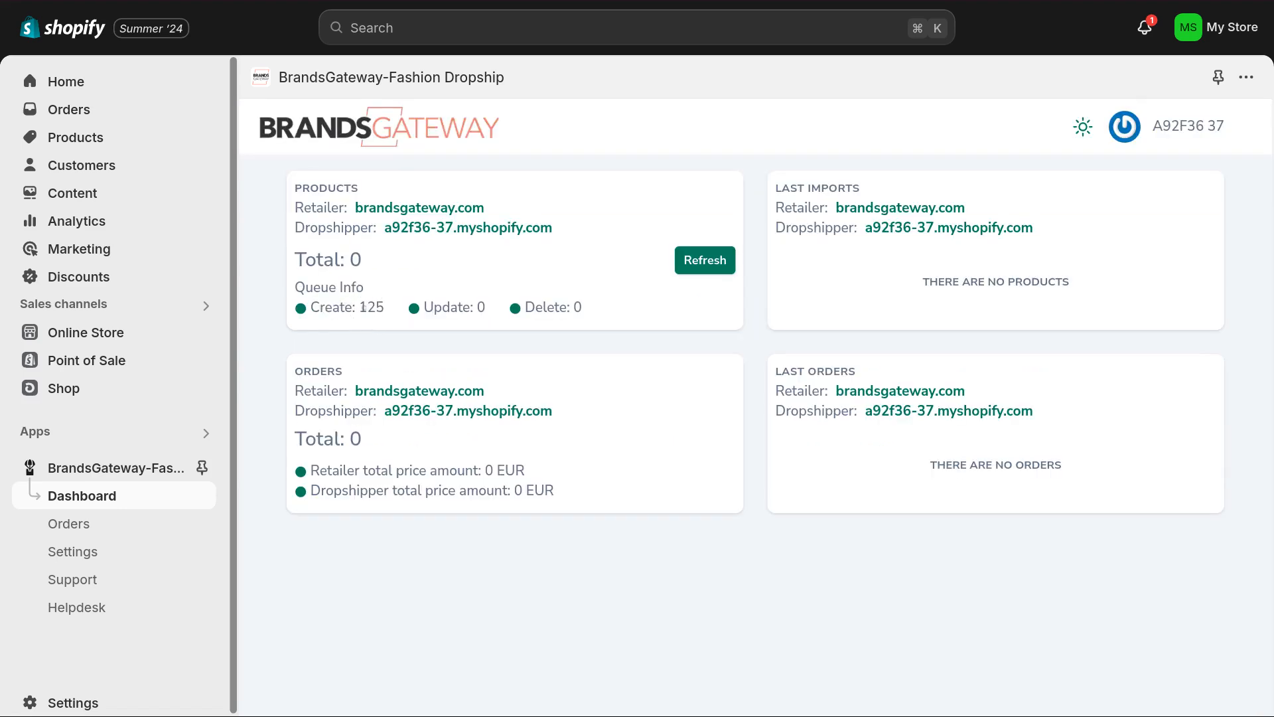
pyautogui.click(365, 308)
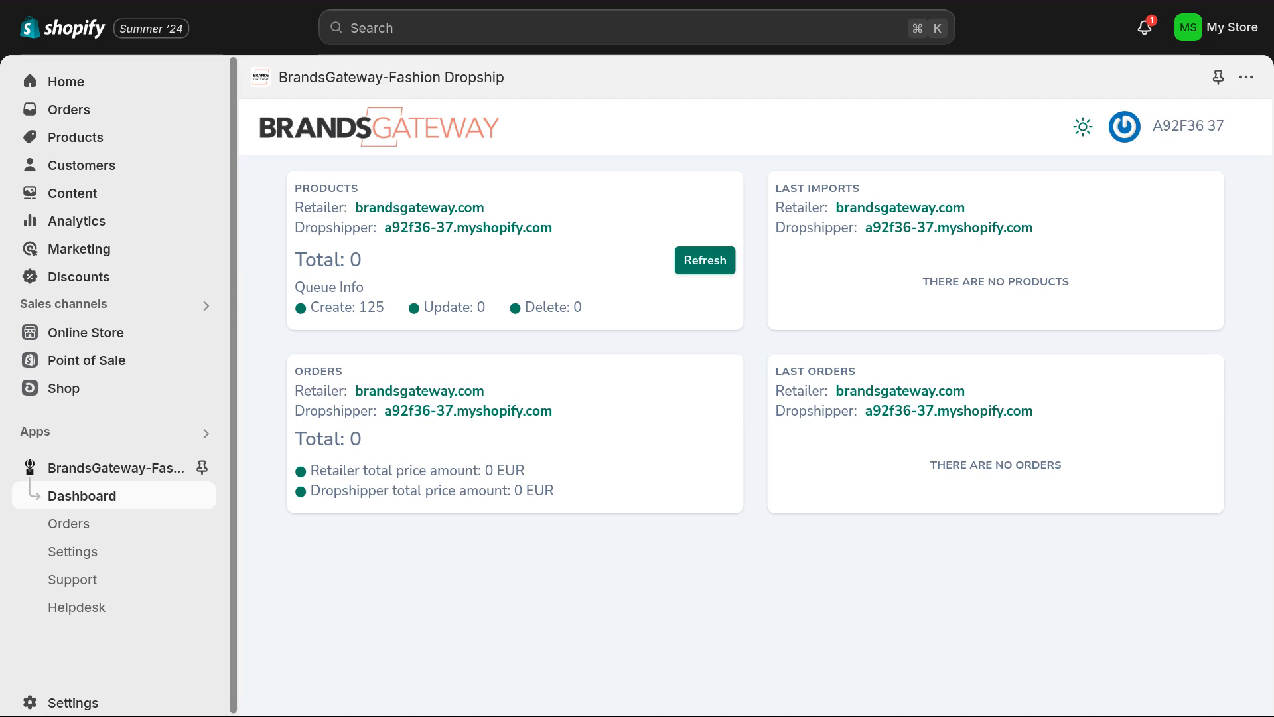
pyautogui.click(705, 260)
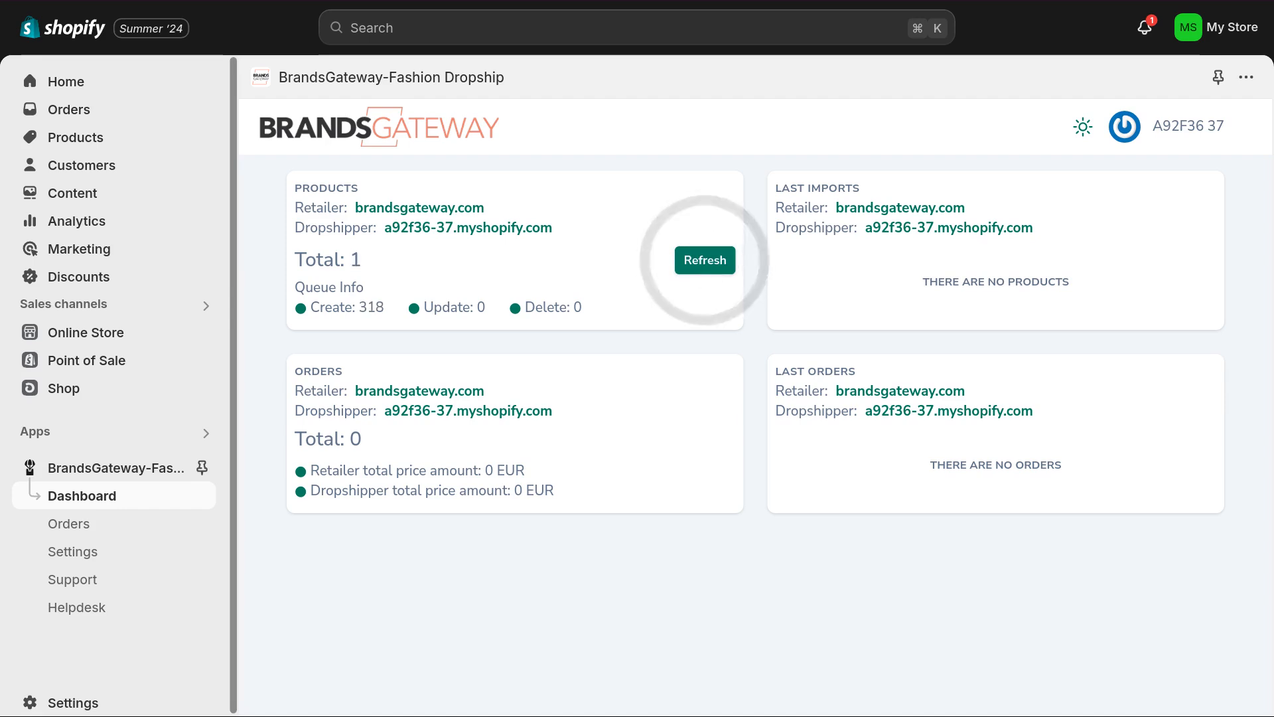
pyautogui.click(367, 261)
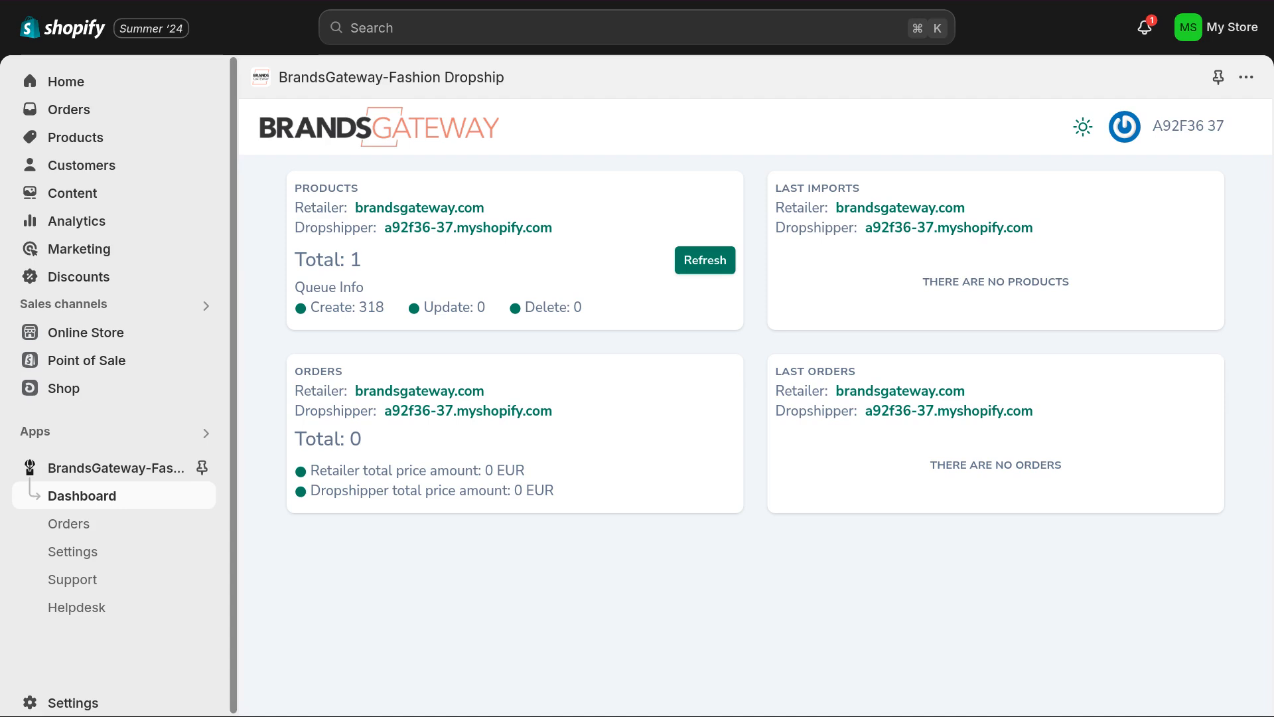
# Reopen the app's category mapping settings and add a mapping from Accessories > Men > Belts to the Home page category.
pyautogui.click(171, 550)
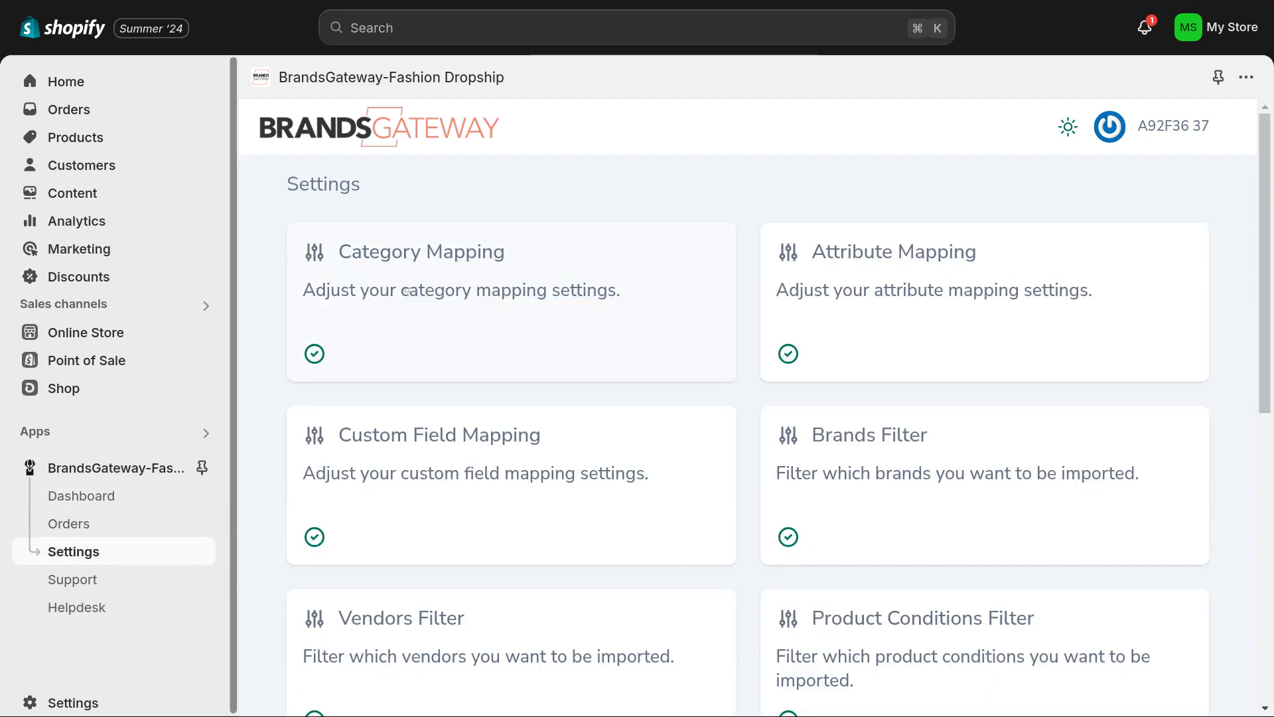
pyautogui.click(406, 289)
pyautogui.scroll(-2, 756, 465)
pyautogui.click(1076, 672)
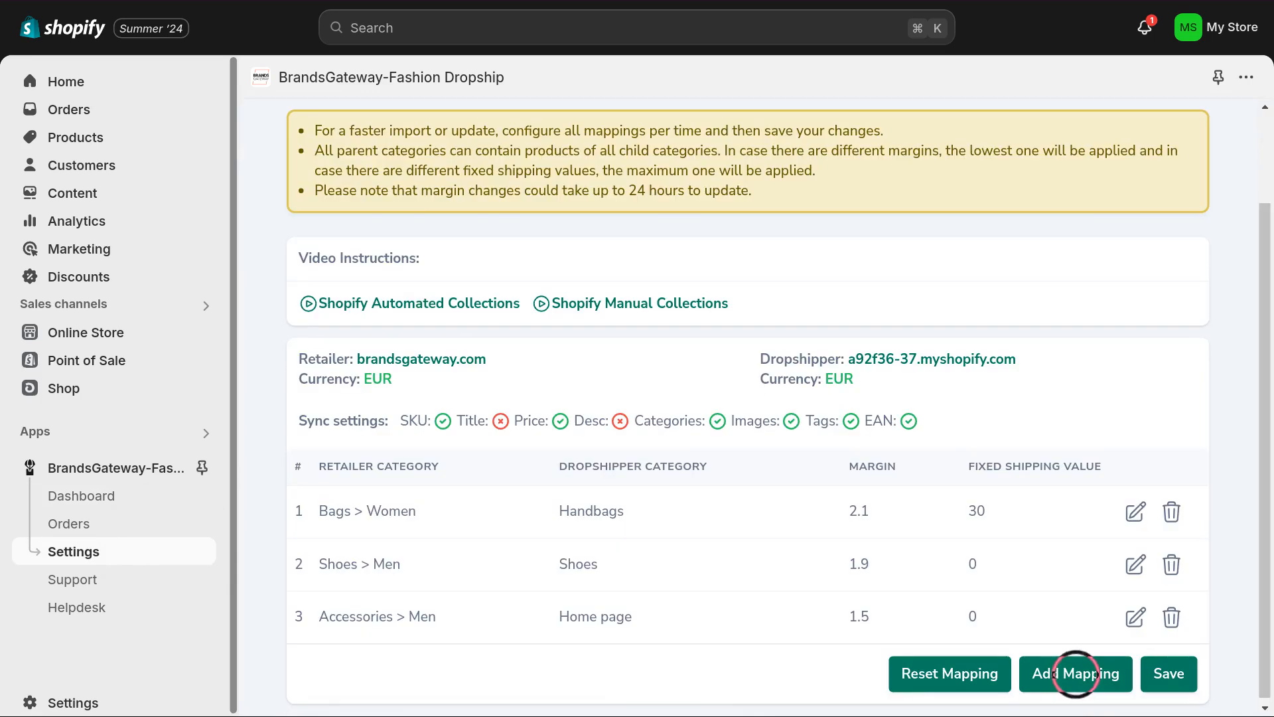
pyautogui.scroll(-1, 1077, 670)
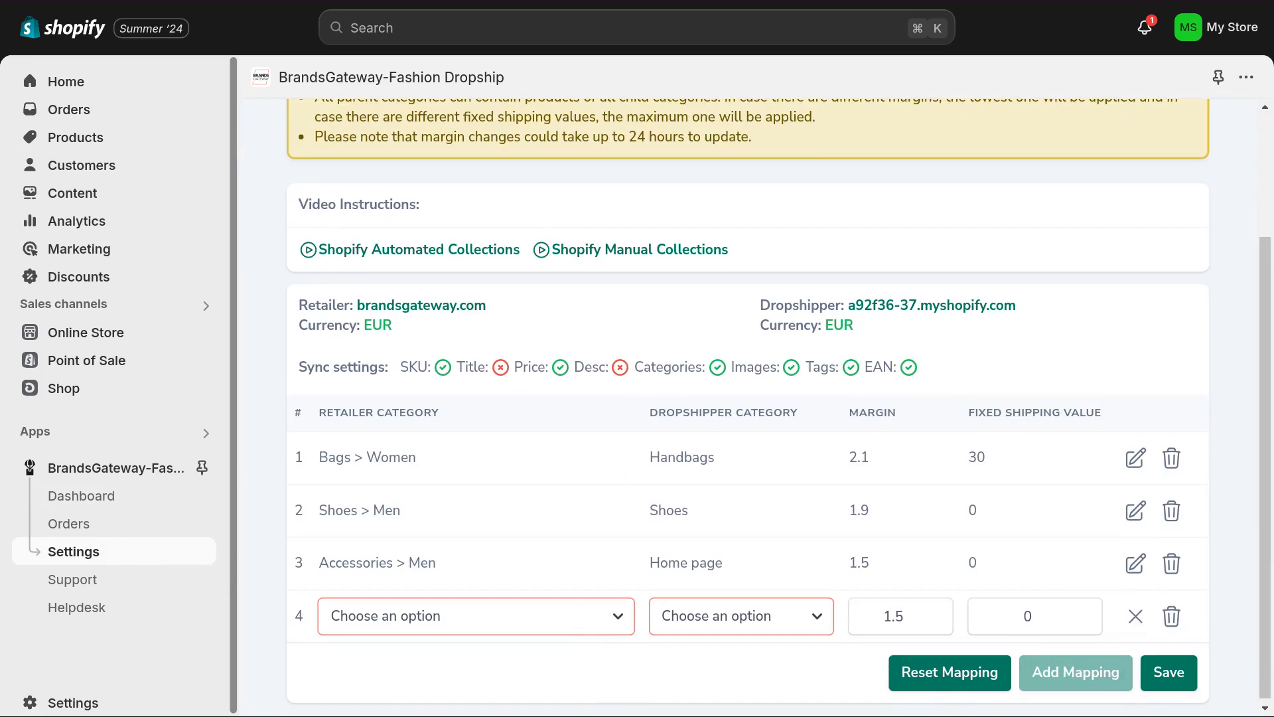
pyautogui.click(606, 615)
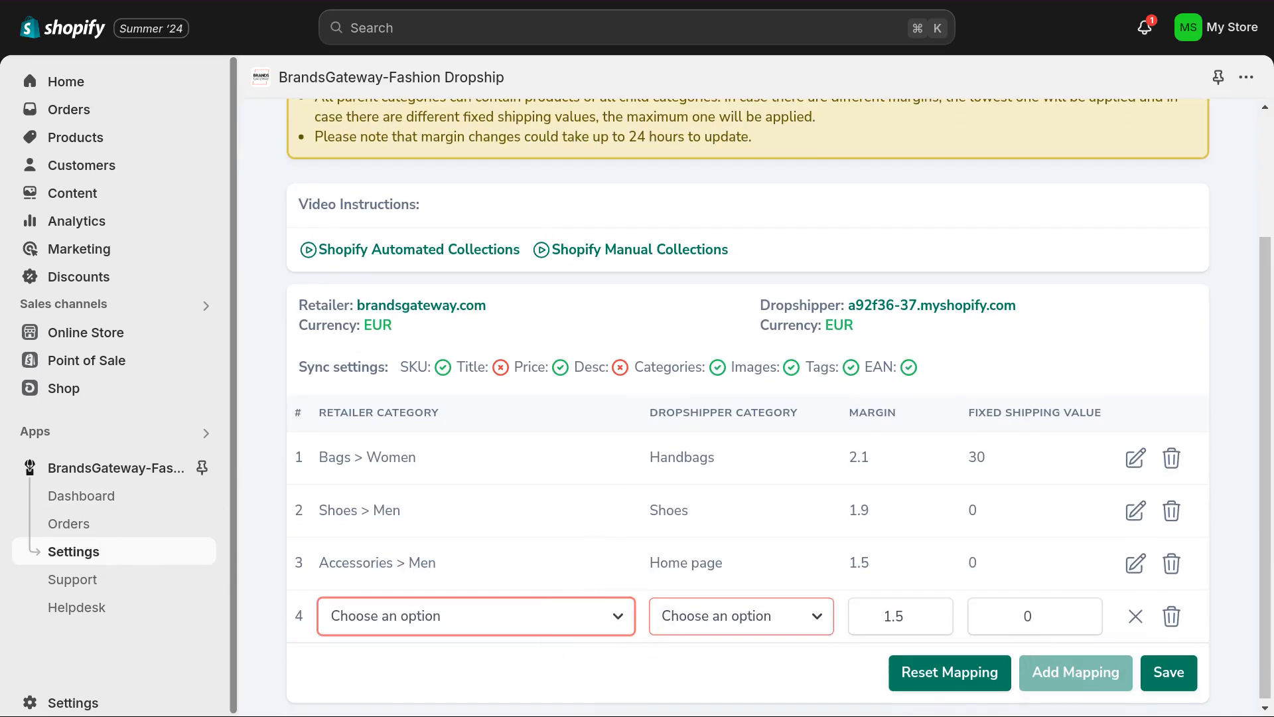
pyautogui.click(741, 617)
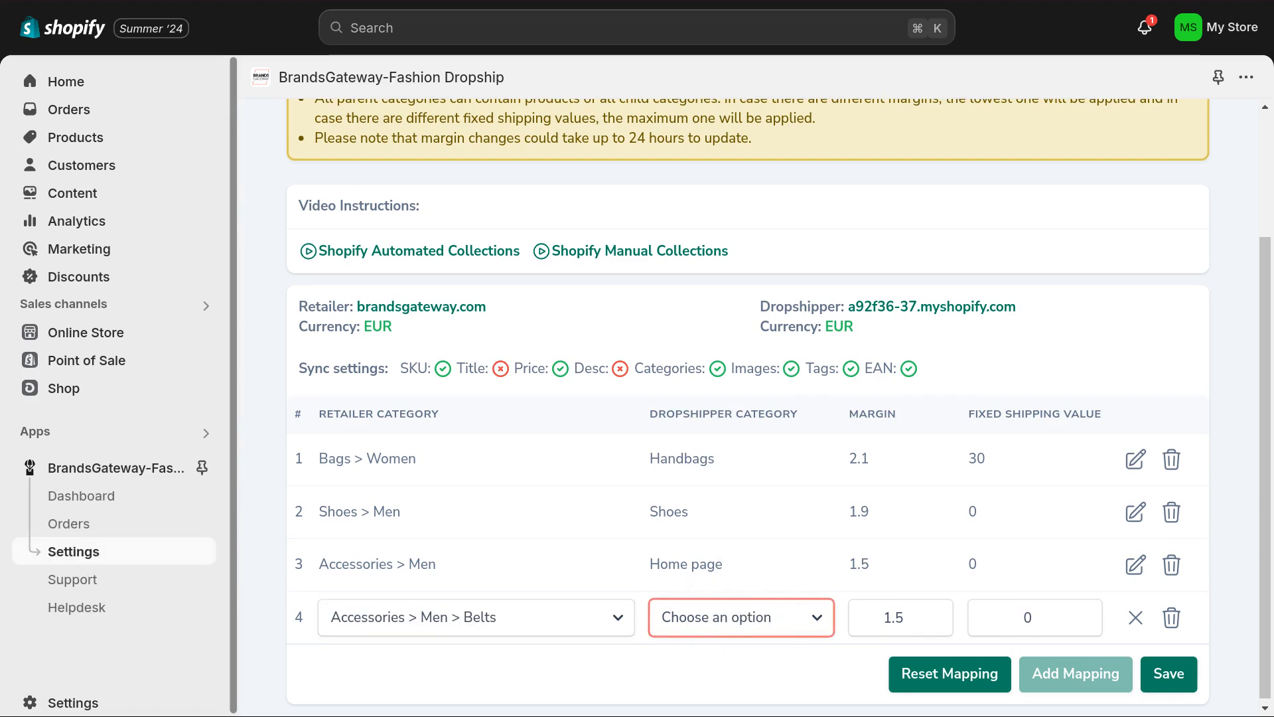
pyautogui.click(741, 617)
pyautogui.click(704, 564)
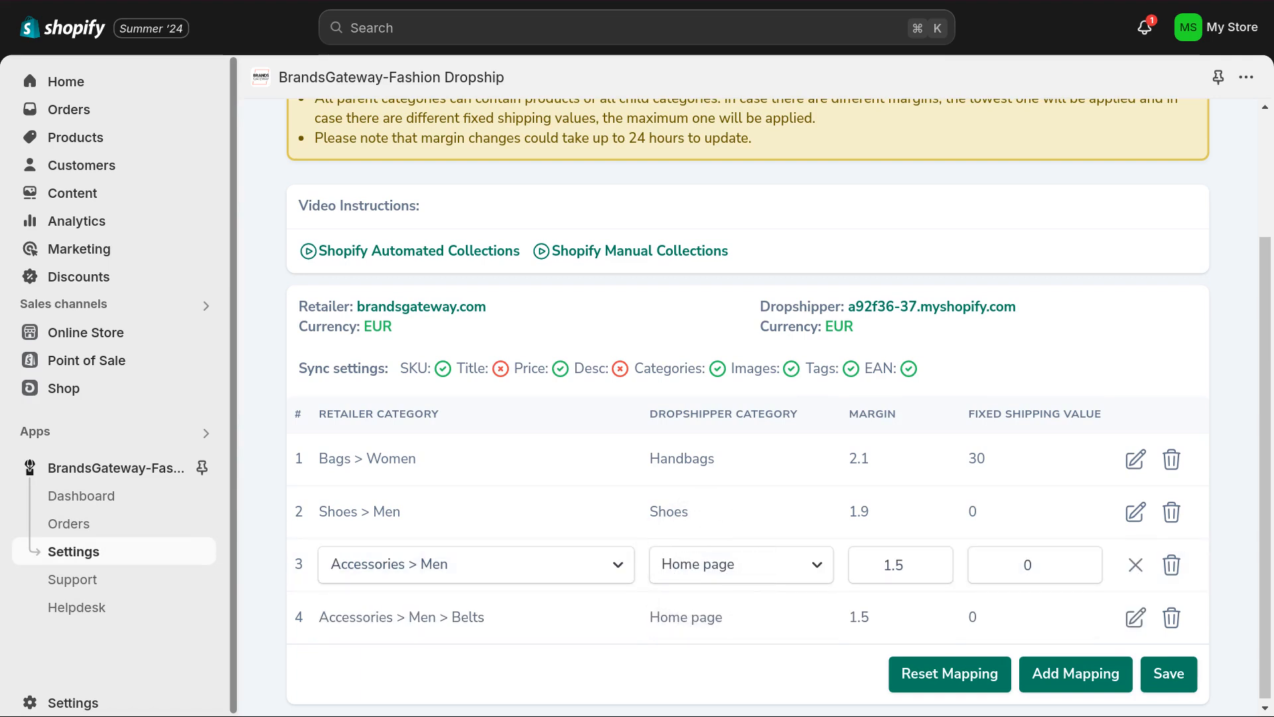
# Set the Accessories > Men mapping's margin to 2.1 and its fixed shipping value to 30.
pyautogui.click(897, 562)
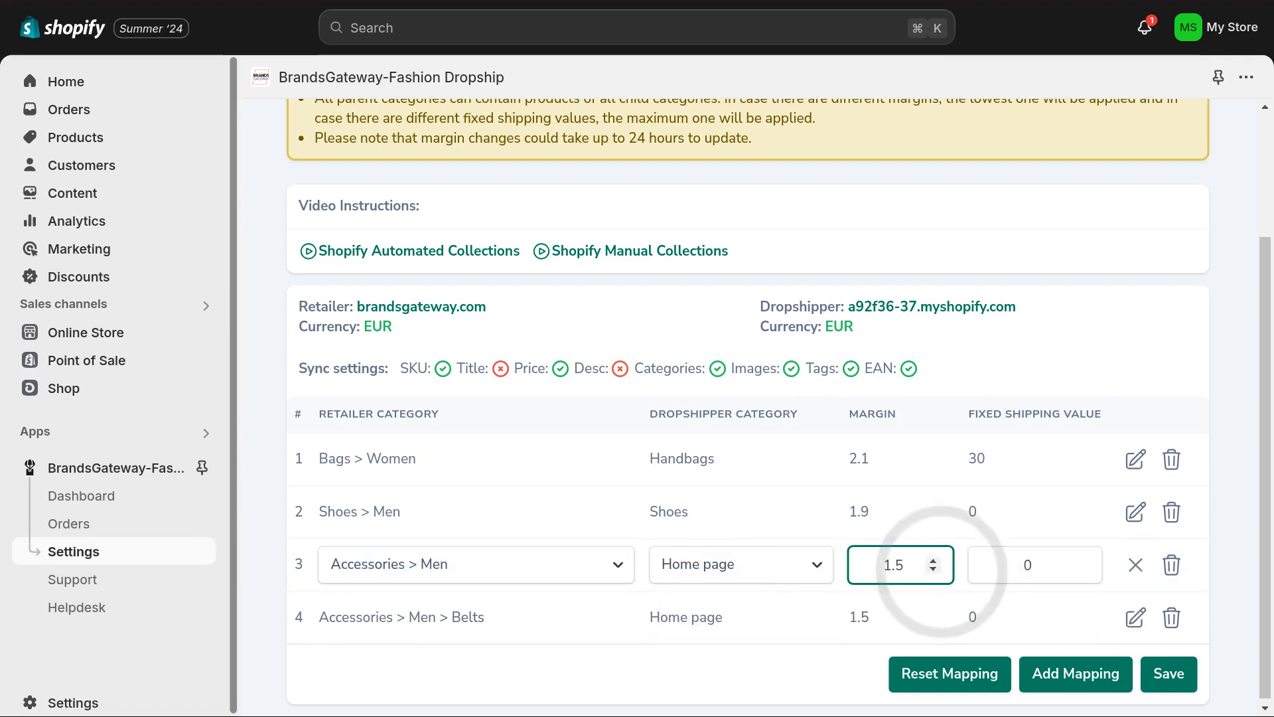
pyautogui.press('BackSpace')
pyautogui.press('BackSpace')
pyautogui.press('BackSpace')
pyautogui.write('2.1')
pyautogui.click(1026, 565)
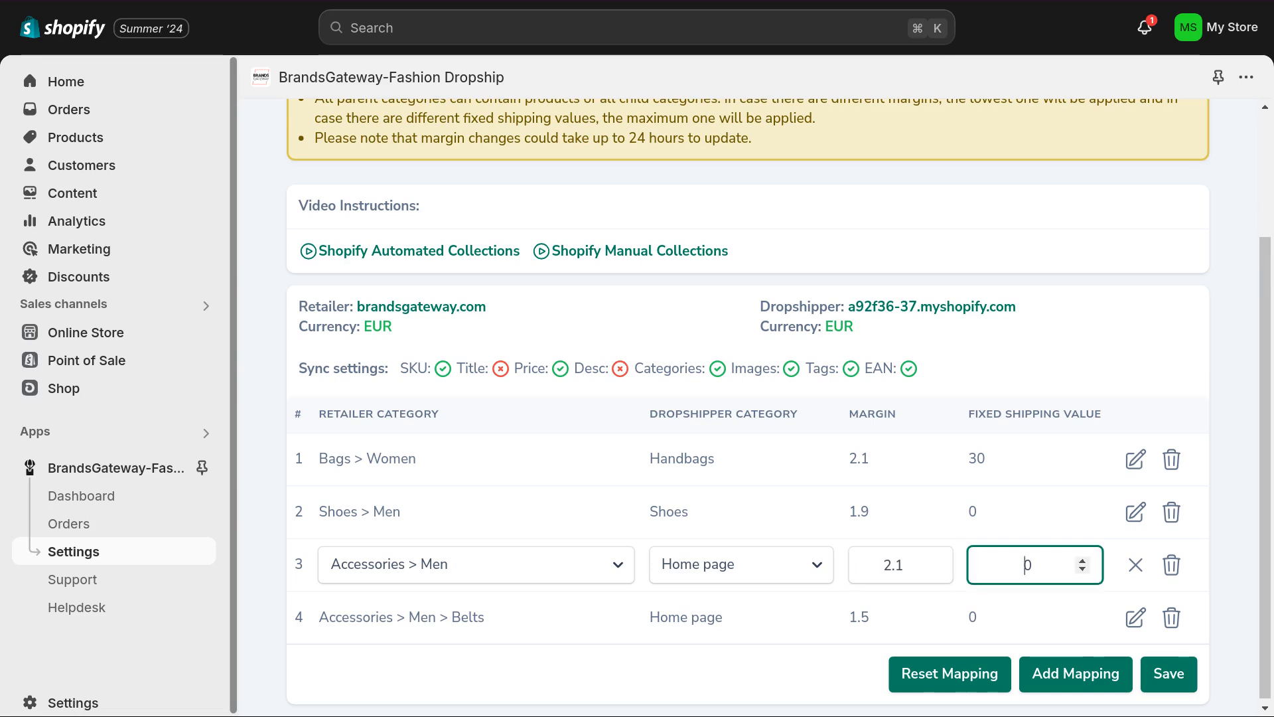
pyautogui.press('BackSpace')
pyautogui.write('30')
# Delete the Shoes > Men mapping and save the category mappings.
pyautogui.click(1172, 512)
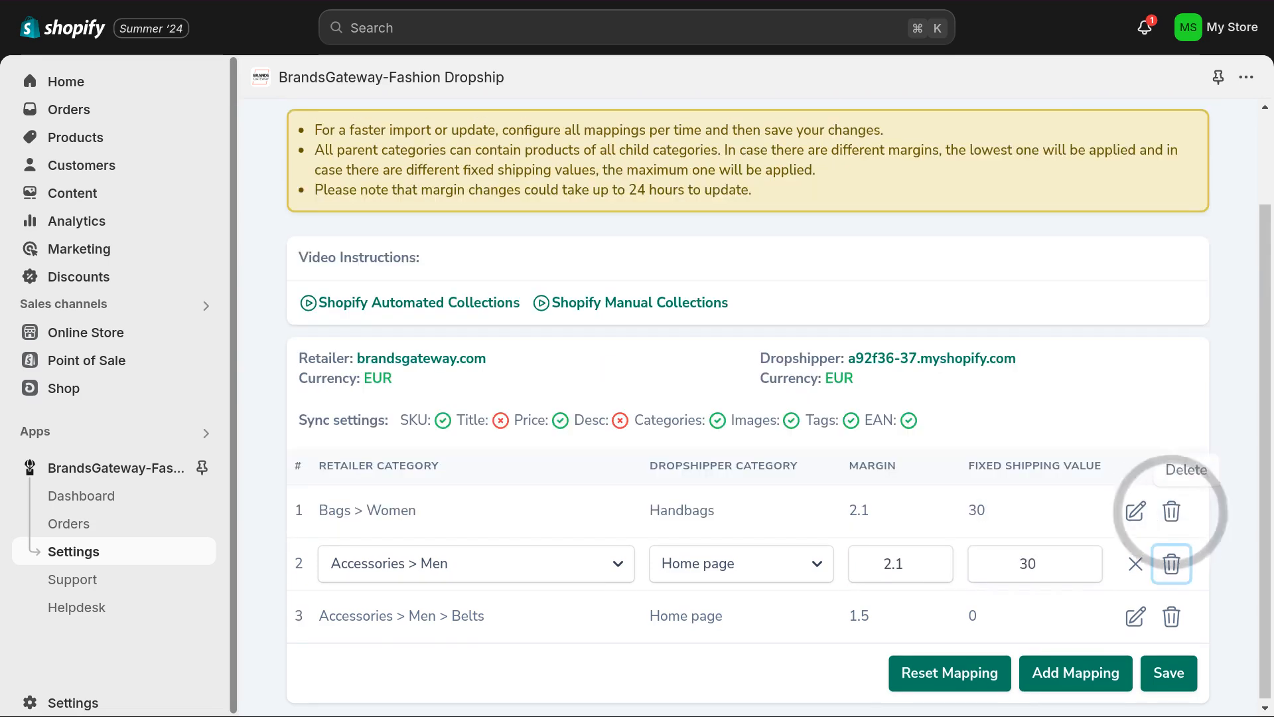
pyautogui.click(1088, 379)
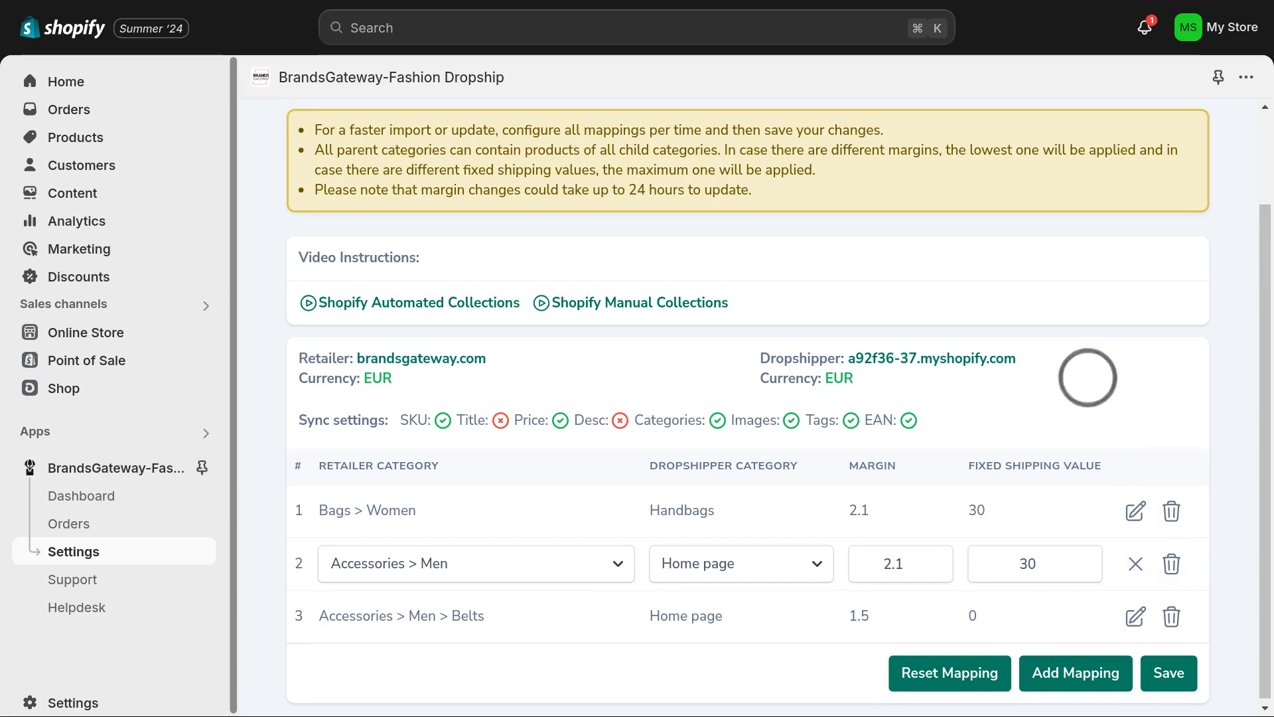
pyautogui.click(1169, 673)
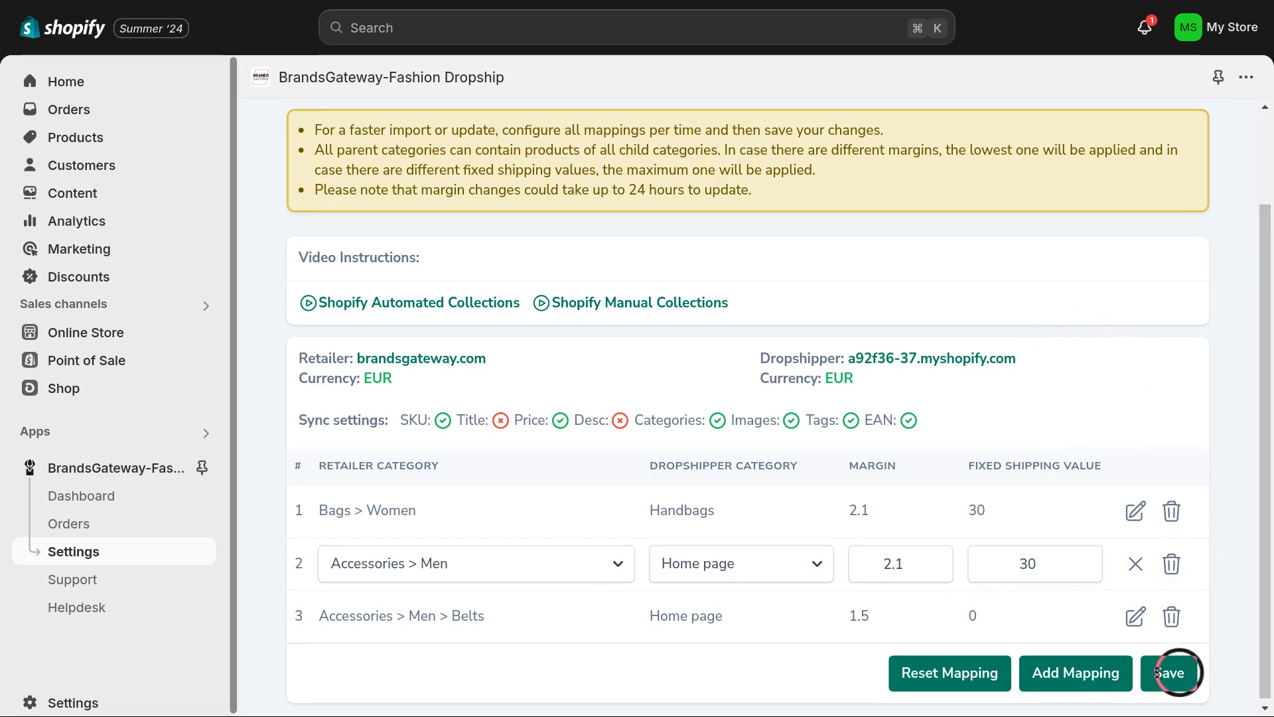